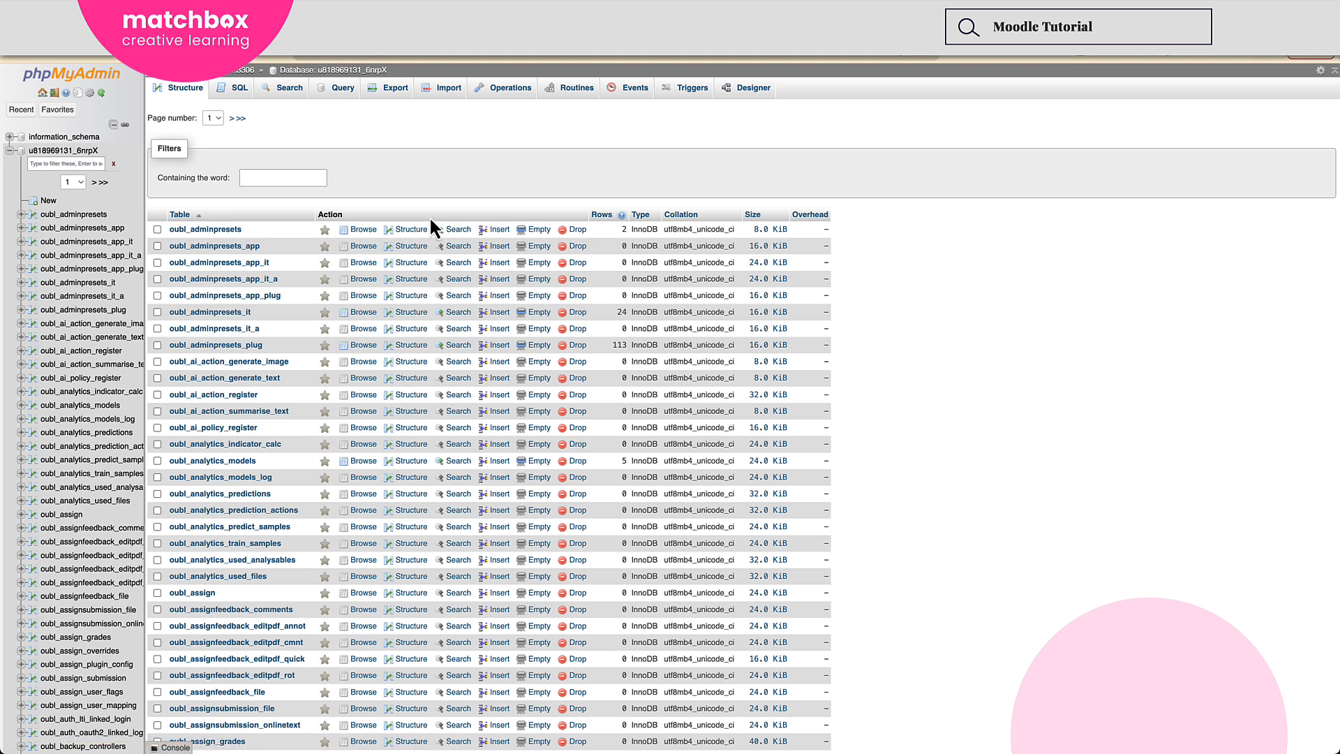
# Open the Moodle database's table list and go to its second page.
pyautogui.click(67, 153)
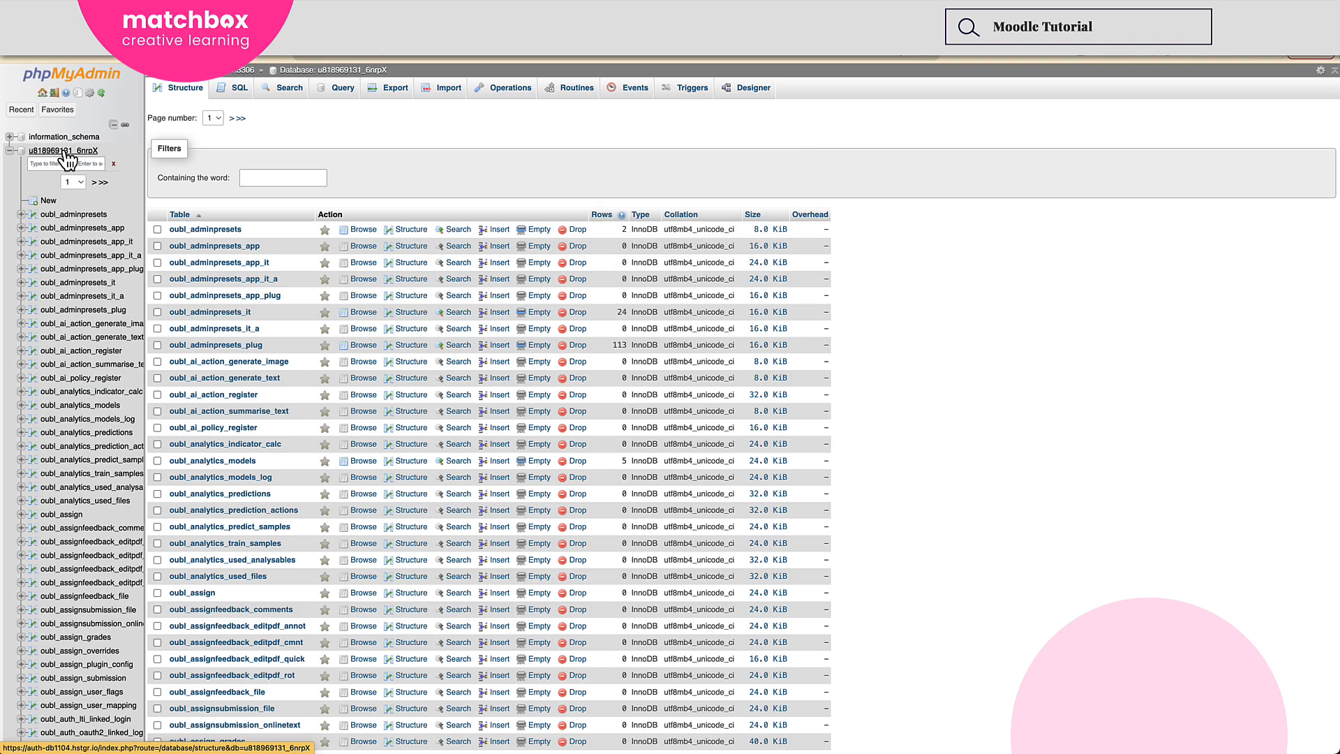
pyautogui.scroll(-10, 238, 307)
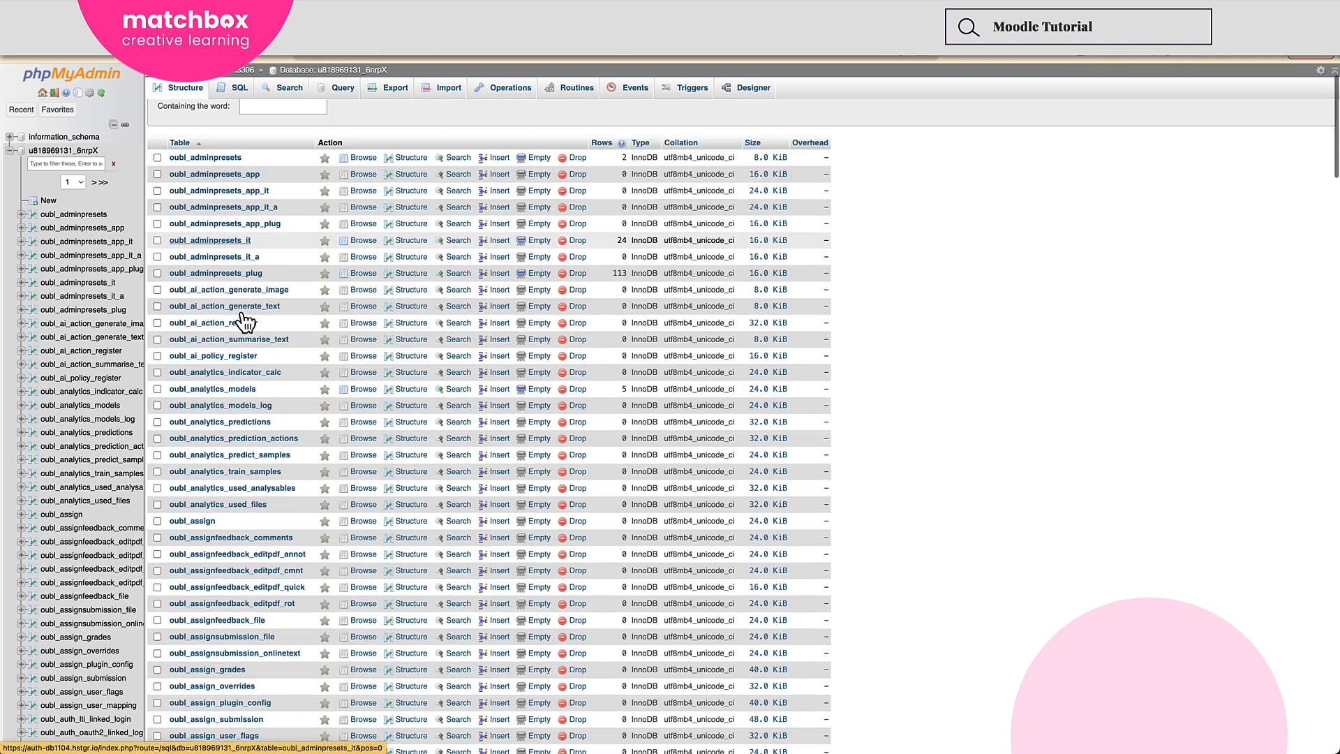
pyautogui.scroll(-20, 242, 317)
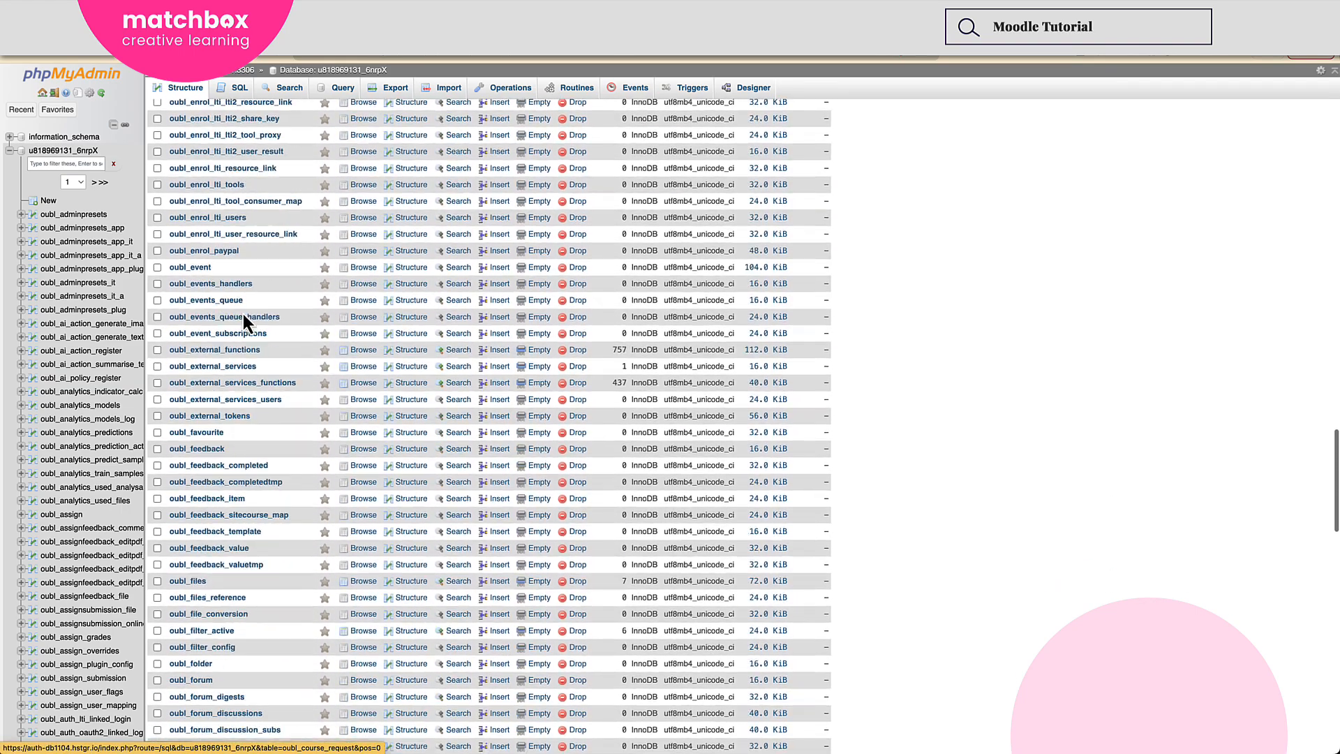
pyautogui.scroll(-15, 245, 320)
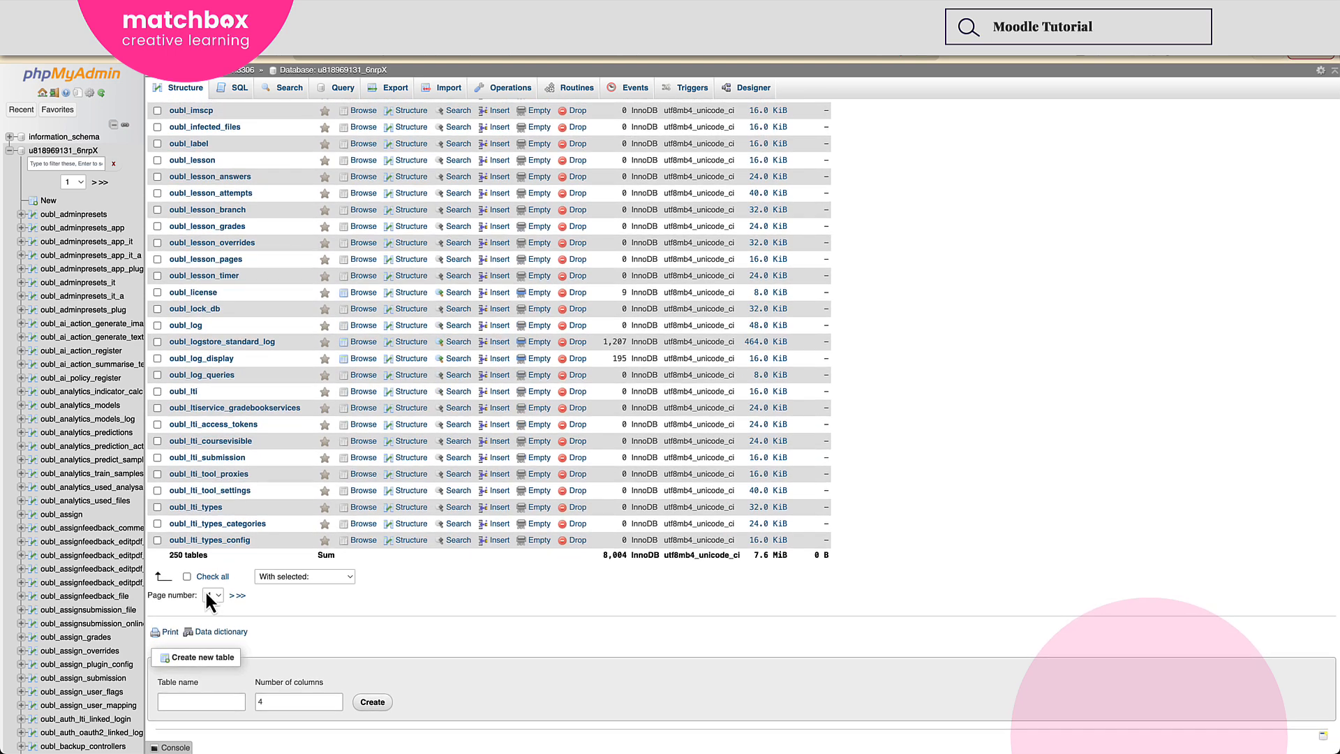
pyautogui.click(213, 611)
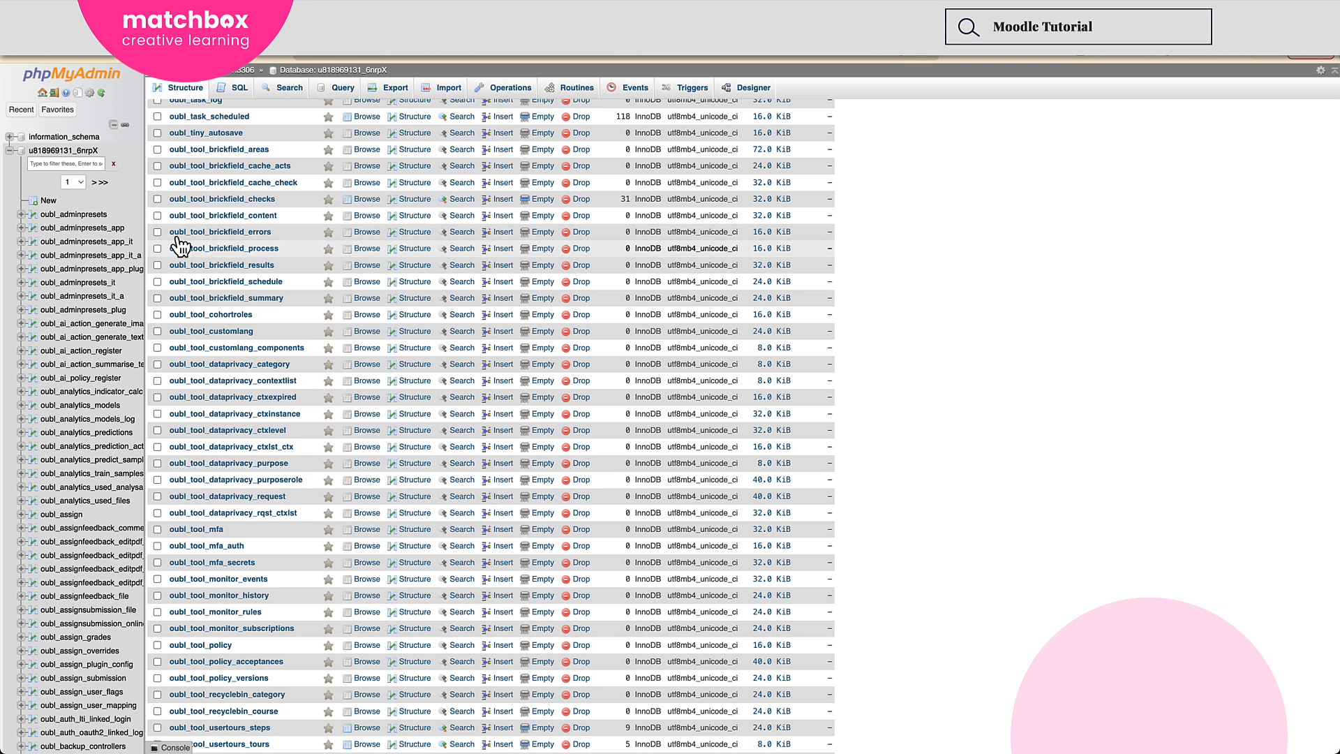
# Find the oubl_user table in the list and open its records.
pyautogui.moveTo(169, 182); pyautogui.dragTo(185, 182)
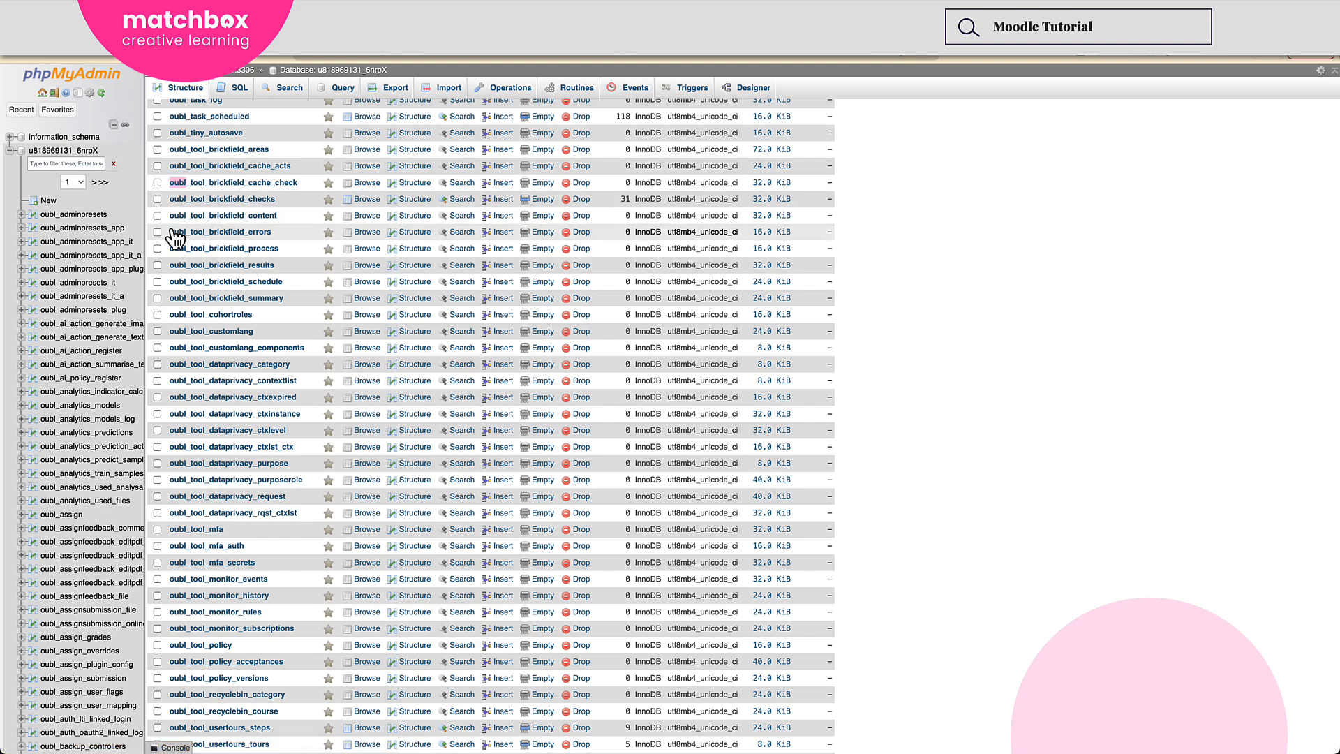
pyautogui.scroll(-10, 189, 231)
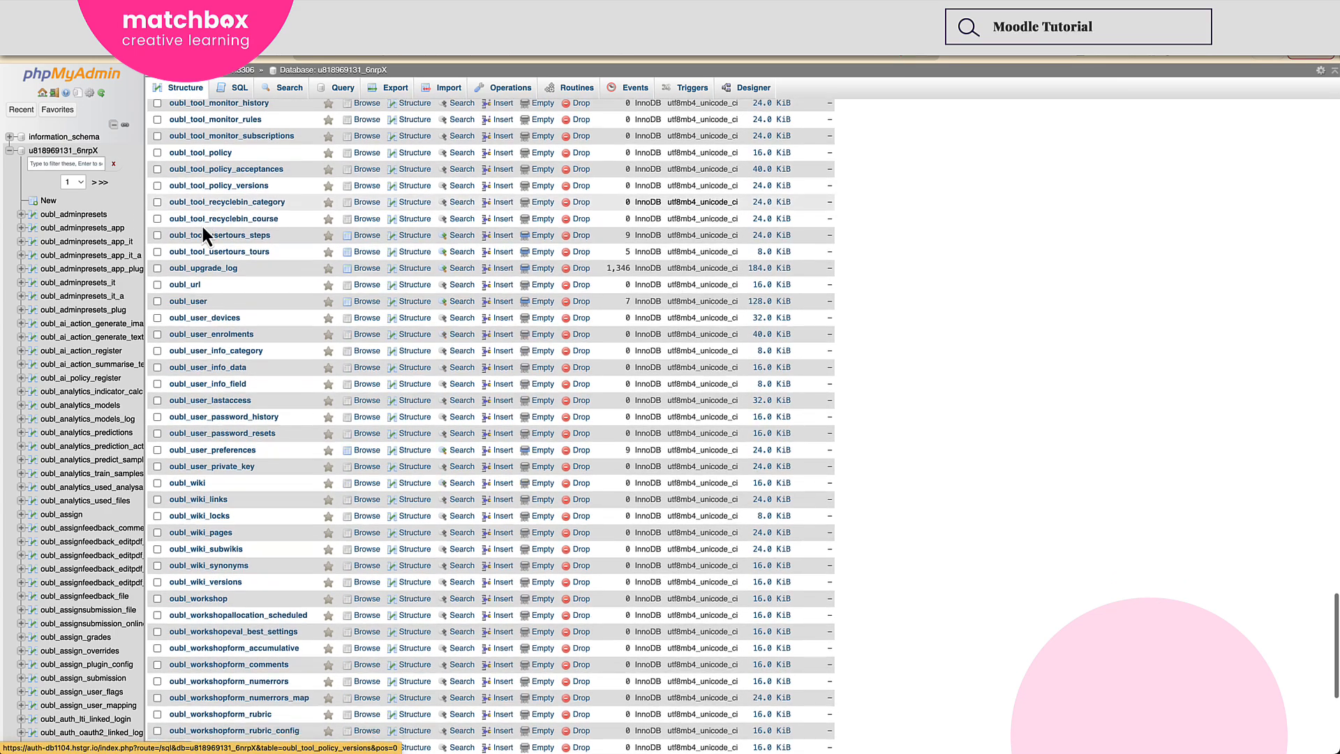
pyautogui.scroll(-2, 203, 235)
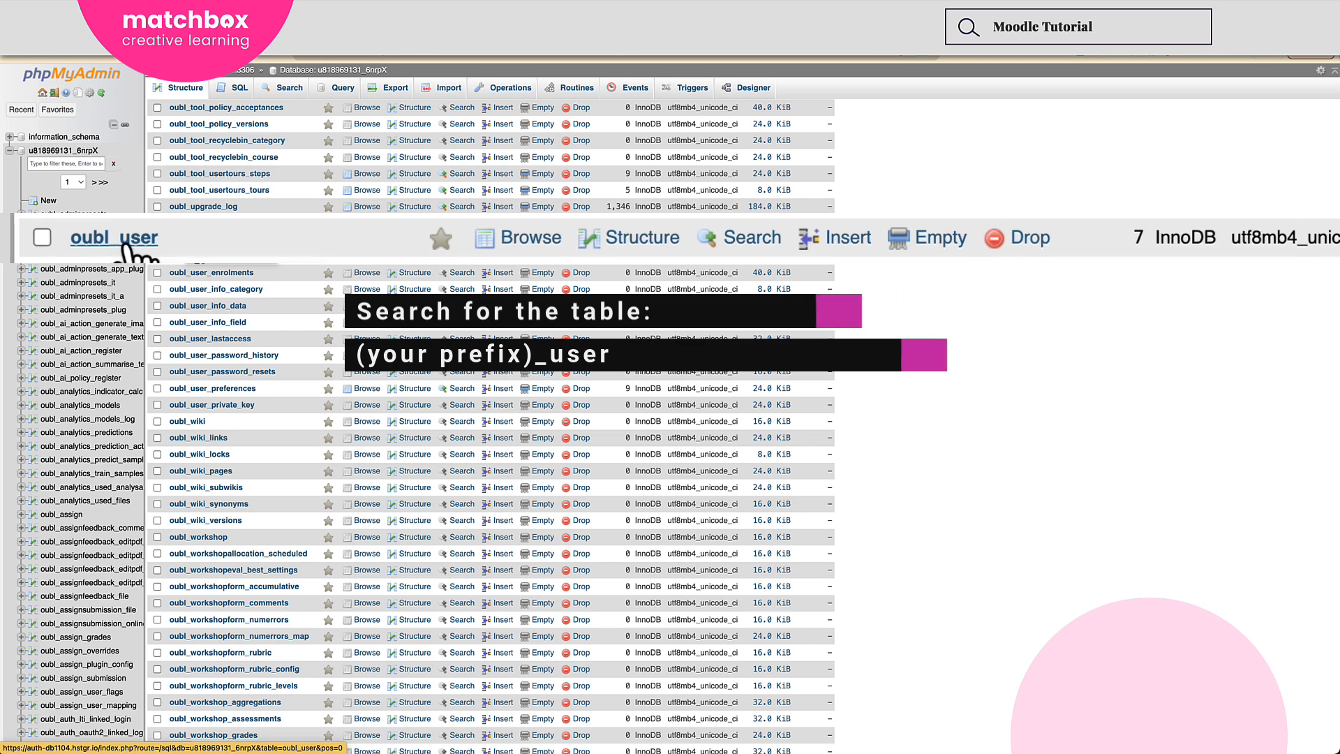
pyautogui.click(195, 256)
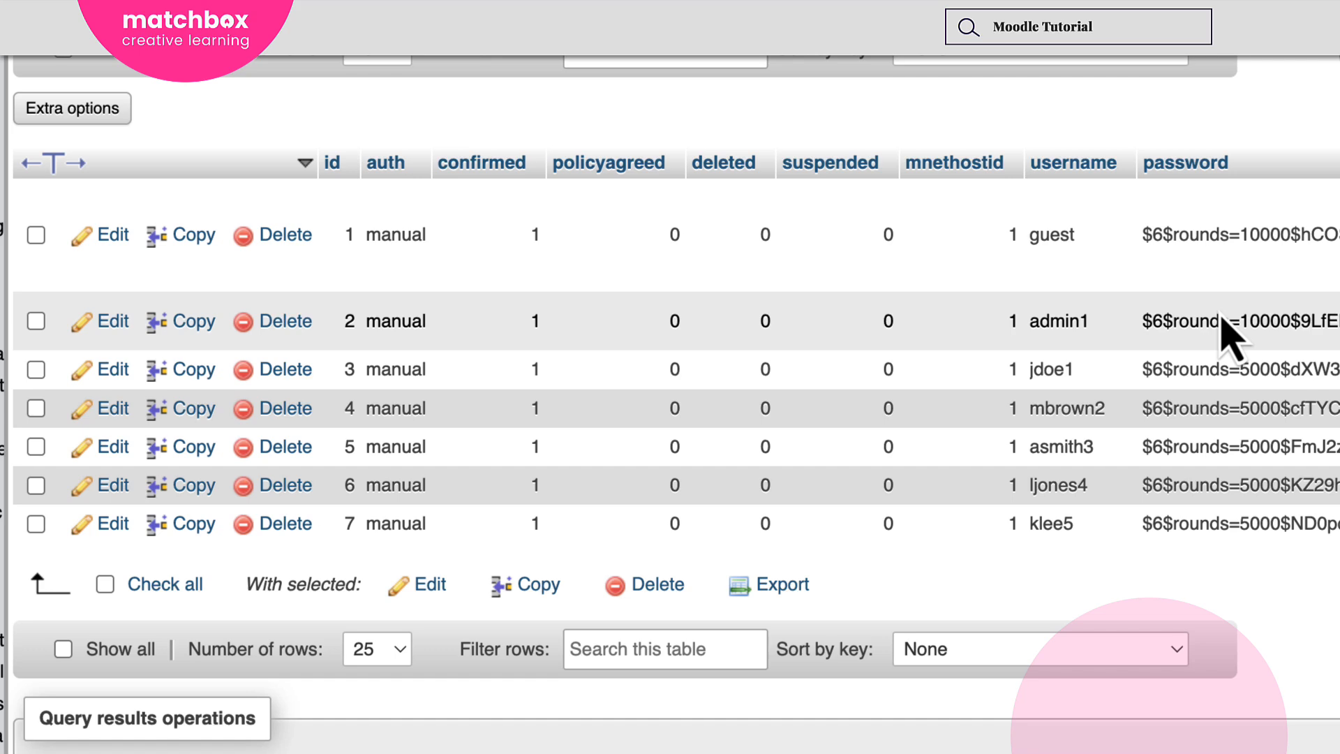
# Copy the admin1 row into a new record and set its username to demoadmin.
pyautogui.click(197, 323)
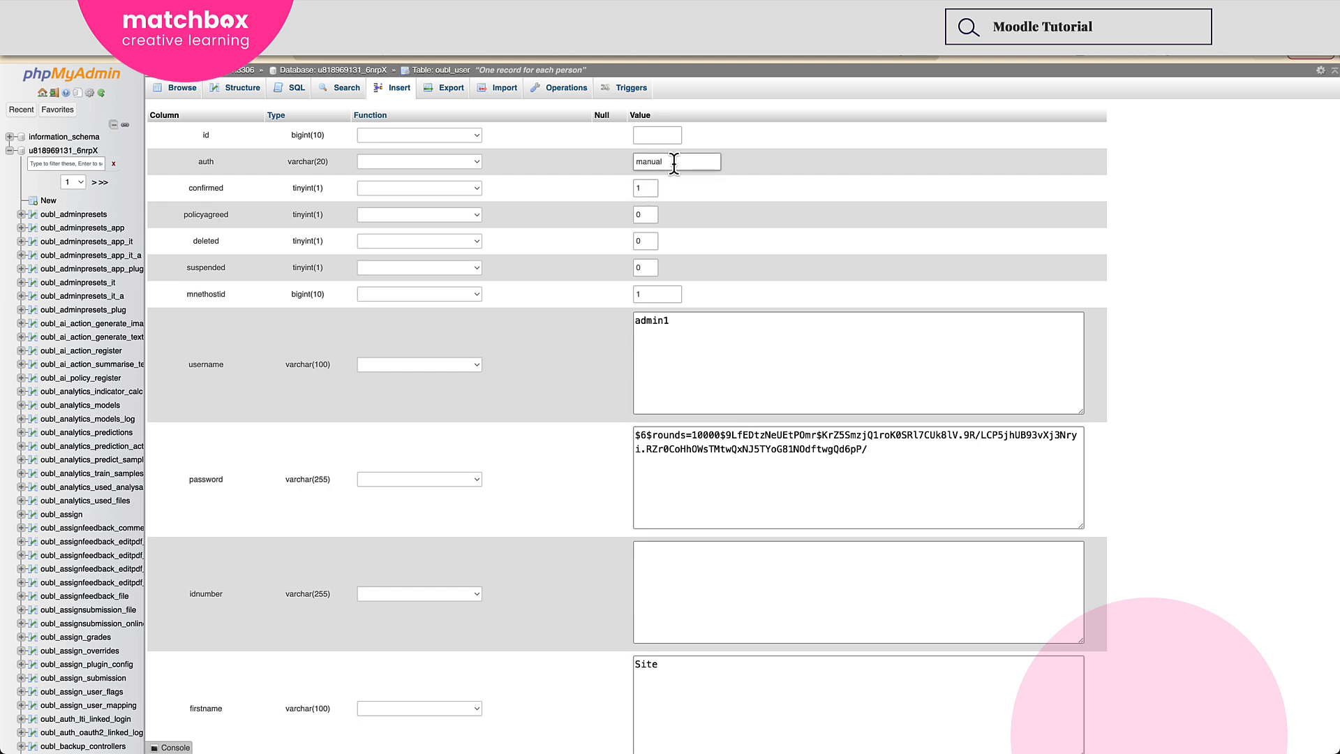
pyautogui.click(658, 338)
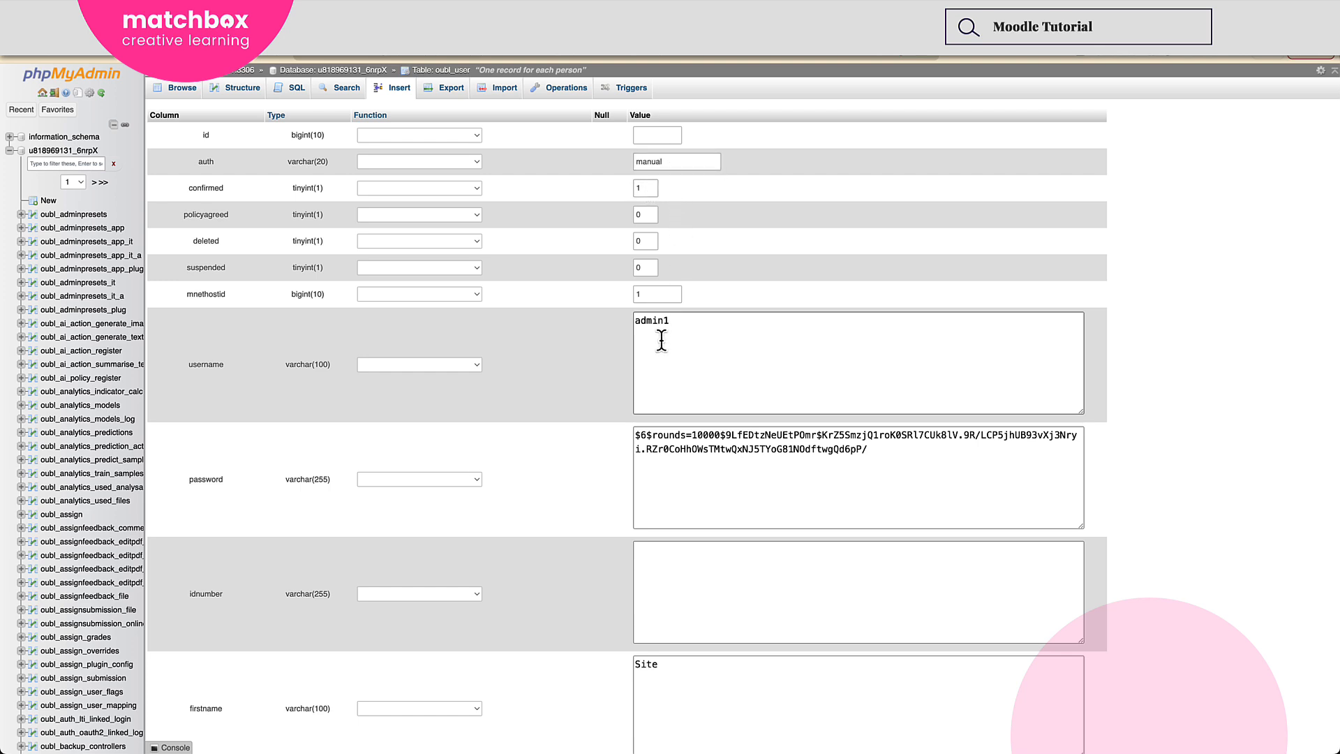
pyautogui.moveTo(673, 334); pyautogui.dragTo(605, 338)
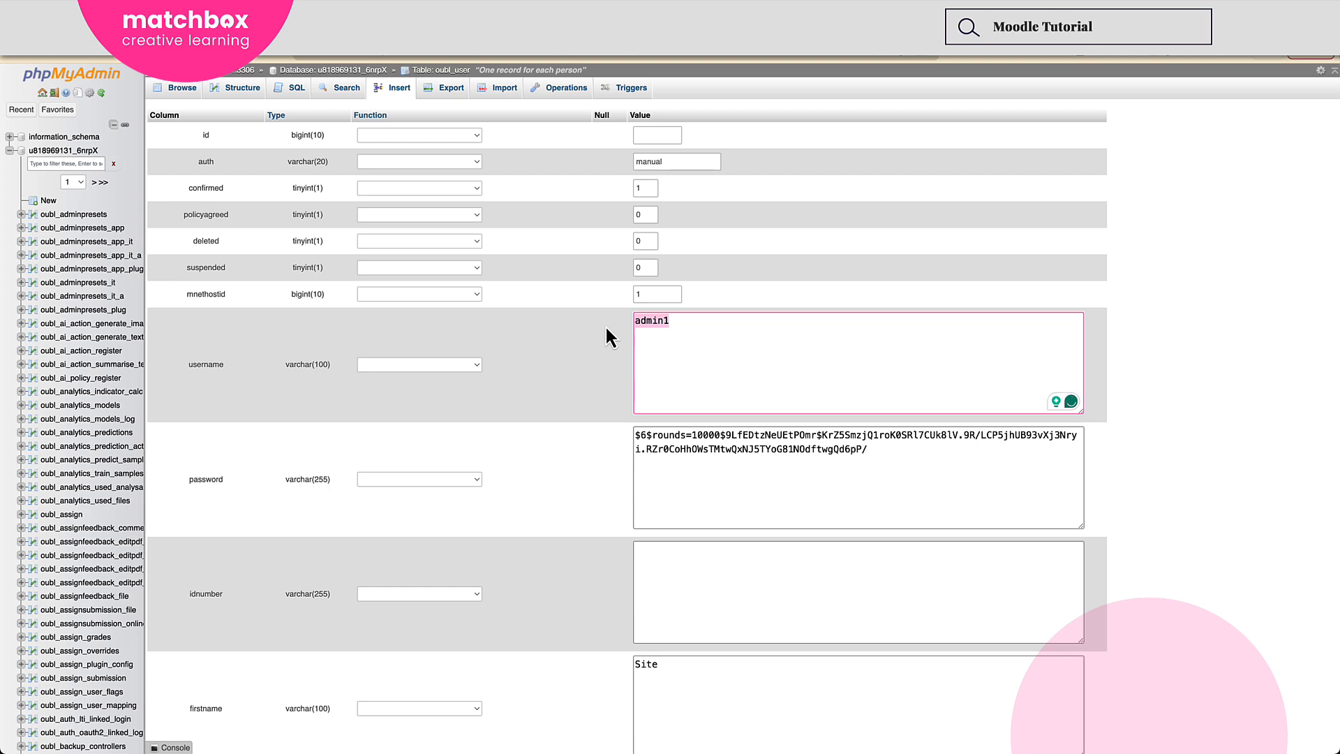
pyautogui.write('demoadmin')
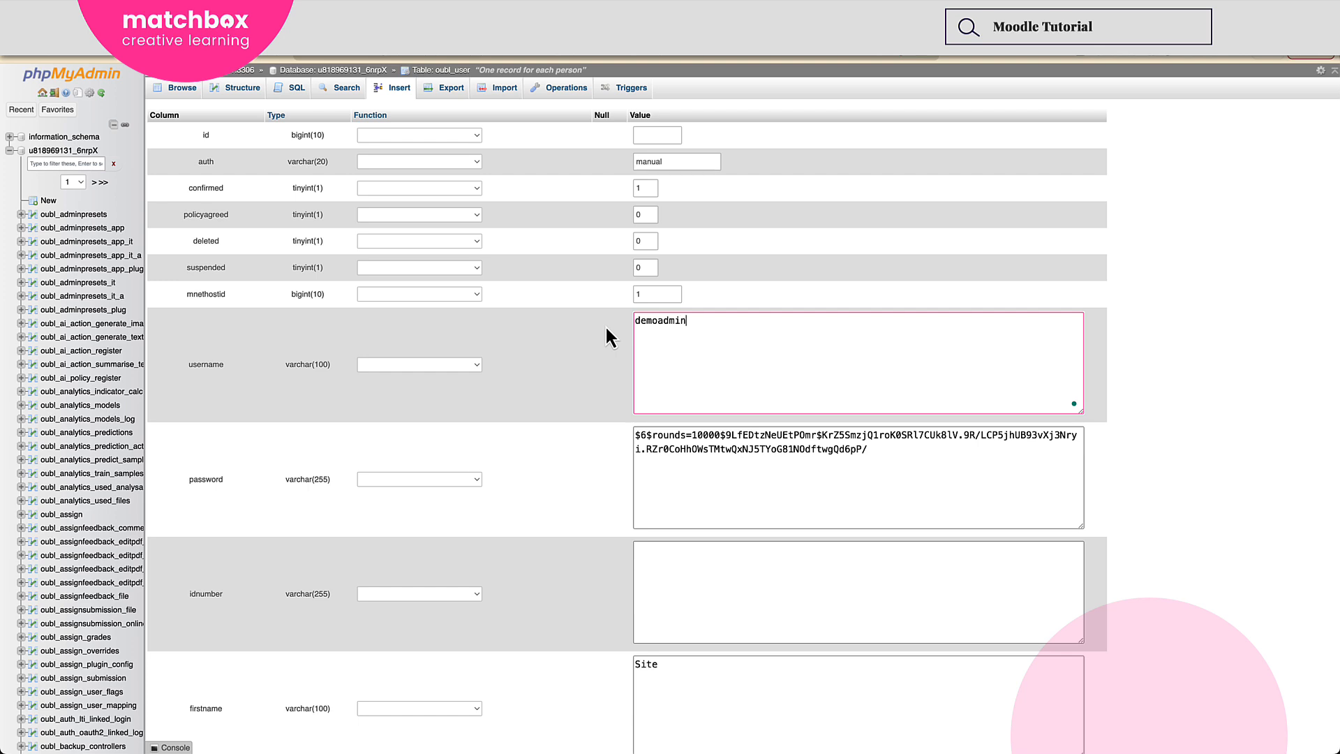
# Apply the MD5 function to the new record's password column.
pyautogui.click(670, 459)
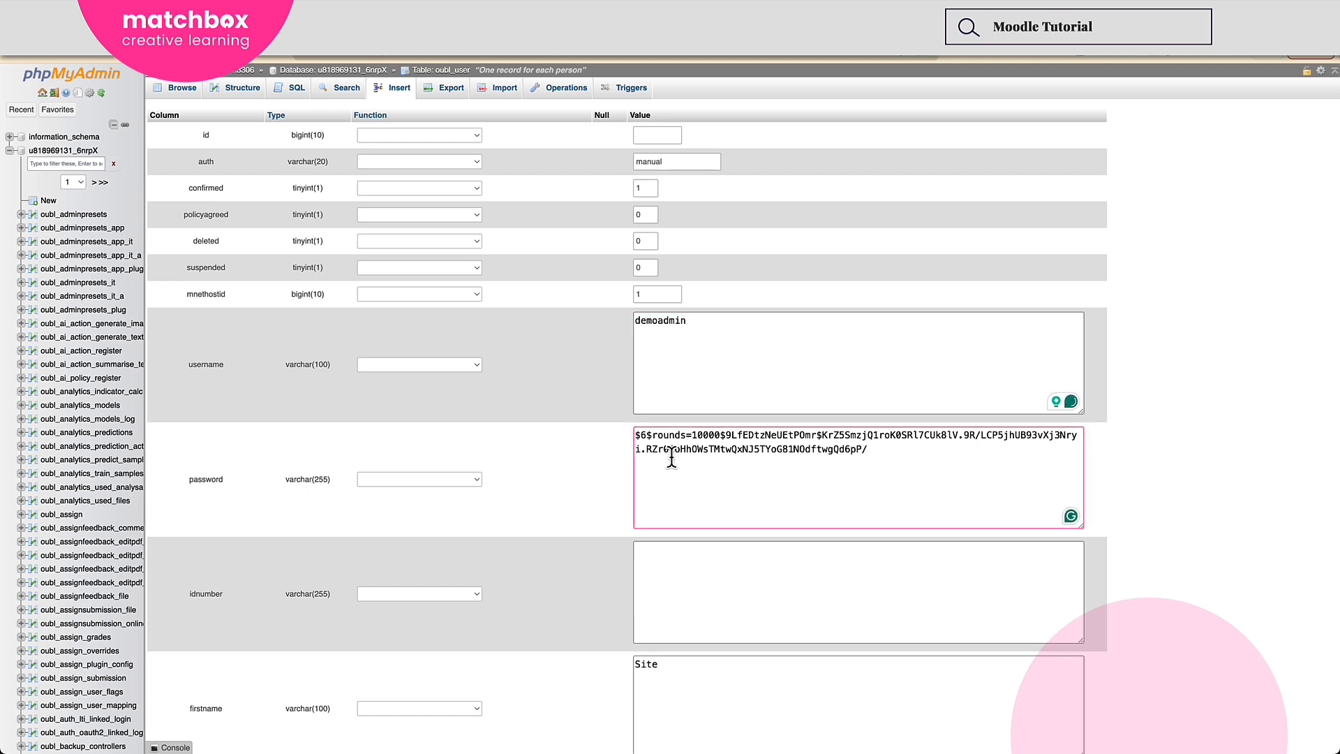
pyautogui.click(454, 480)
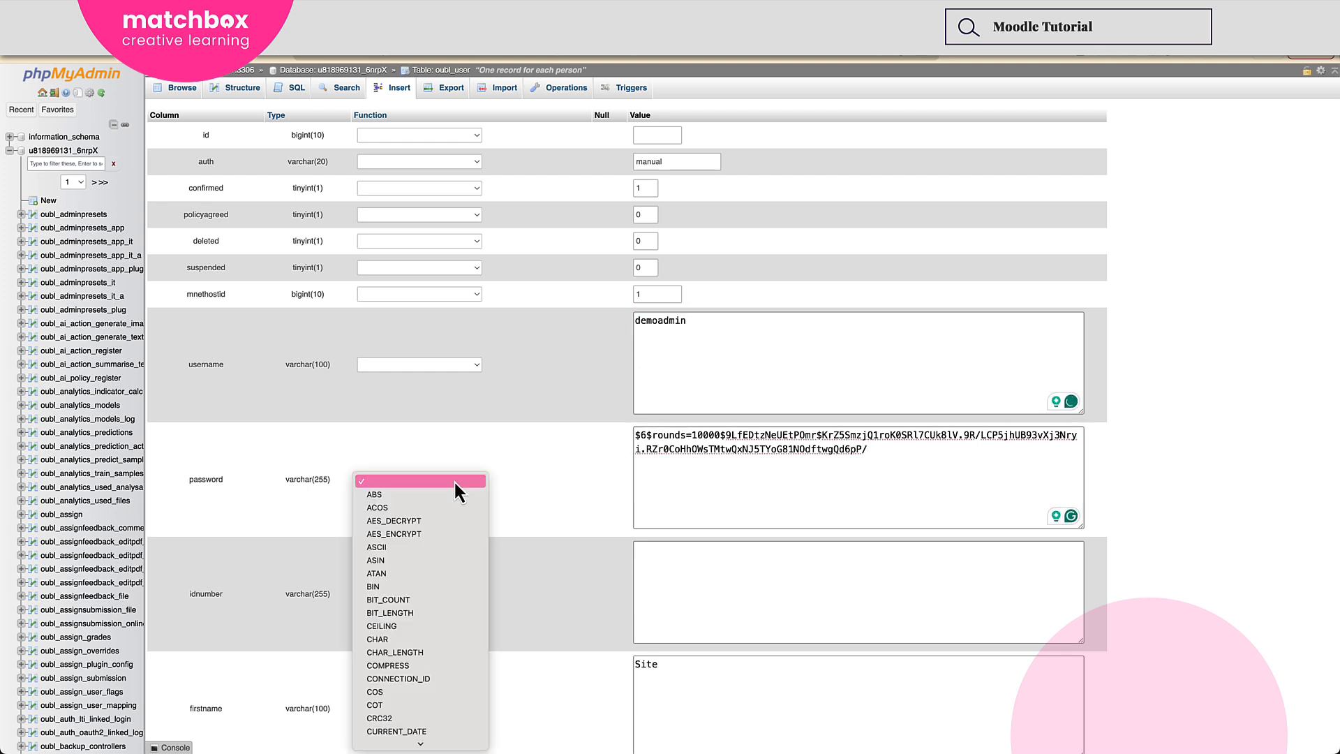
pyautogui.scroll(-10, 447, 542)
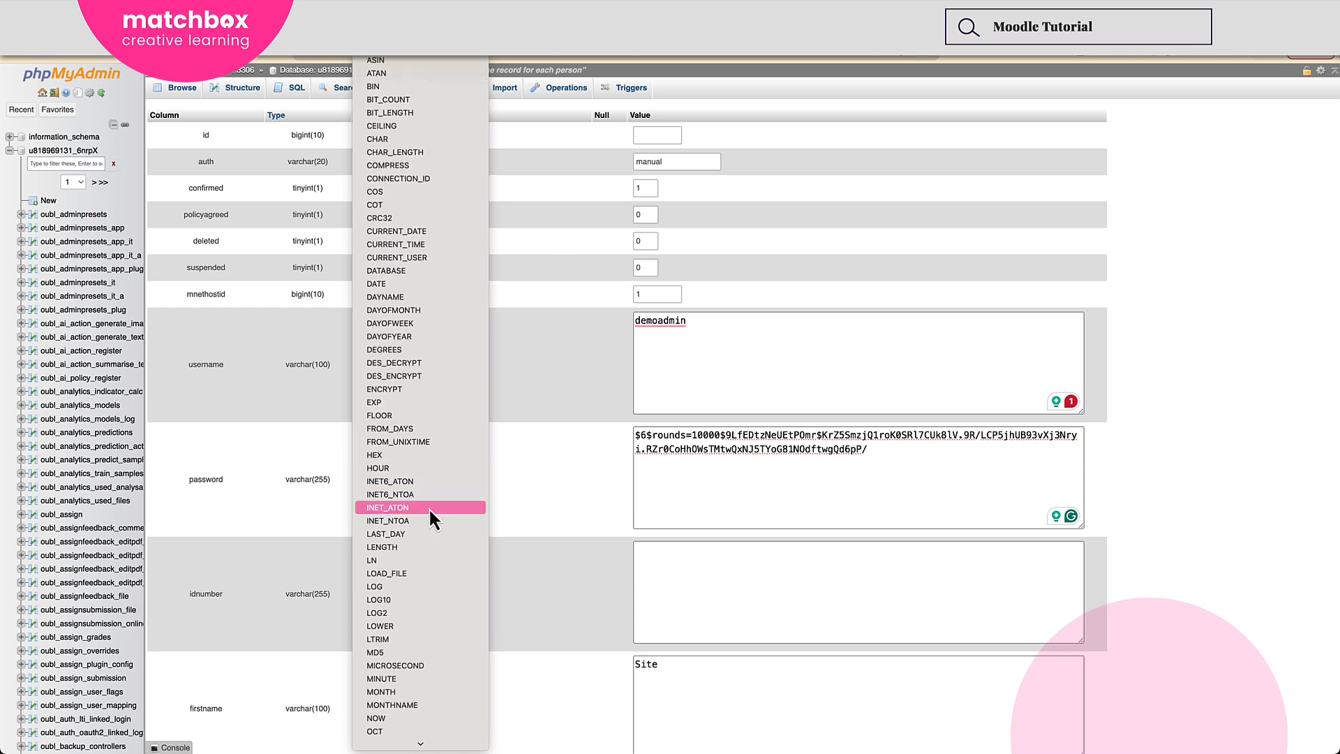
pyautogui.scroll(-3, 429, 520)
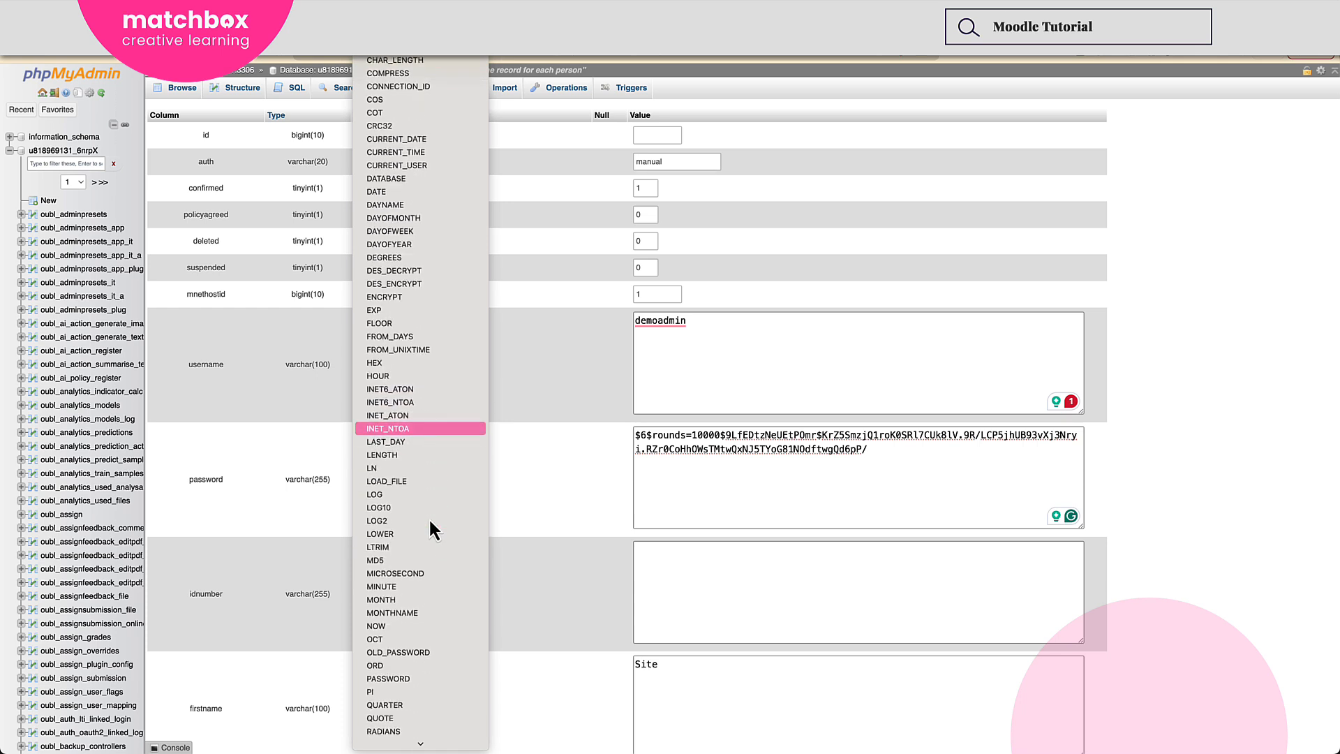
pyautogui.click(415, 560)
# Replace the copied password hash with the new account password in plain text.
pyautogui.click(681, 488)
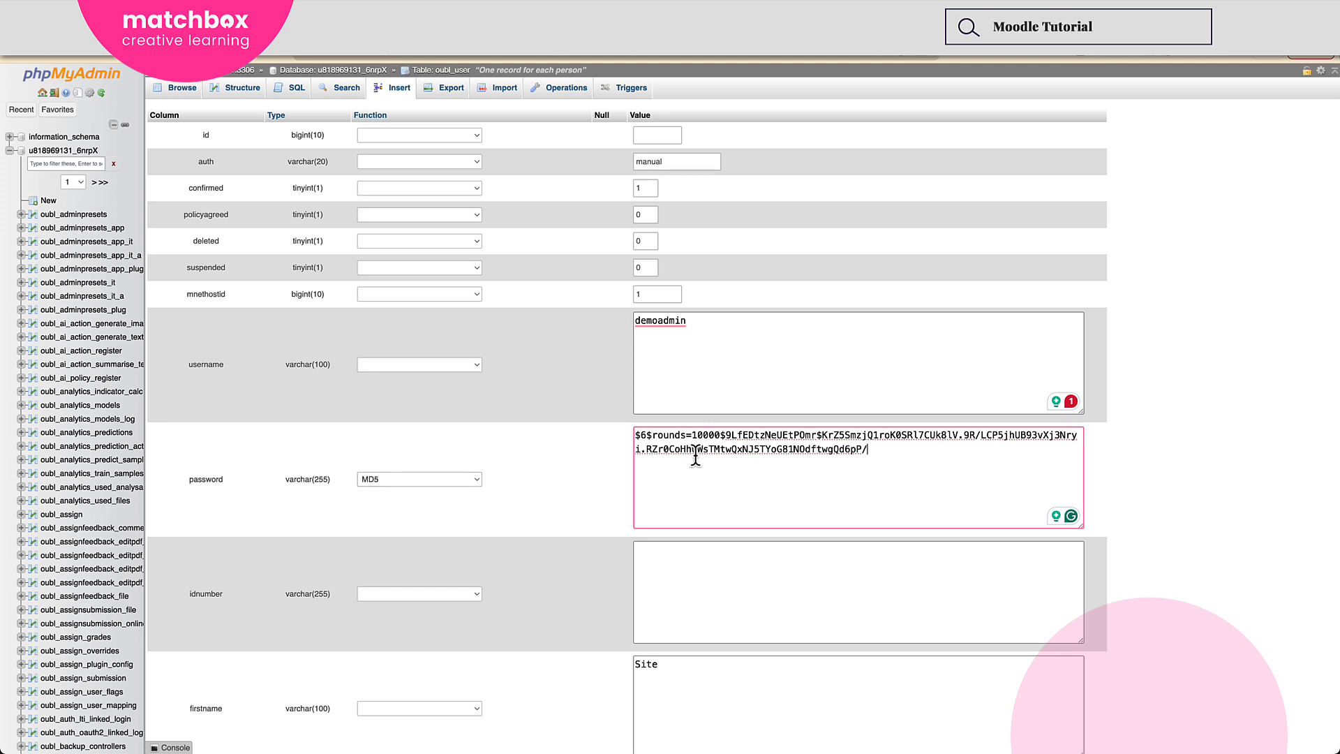
pyautogui.moveTo(868, 449); pyautogui.dragTo(564, 425)
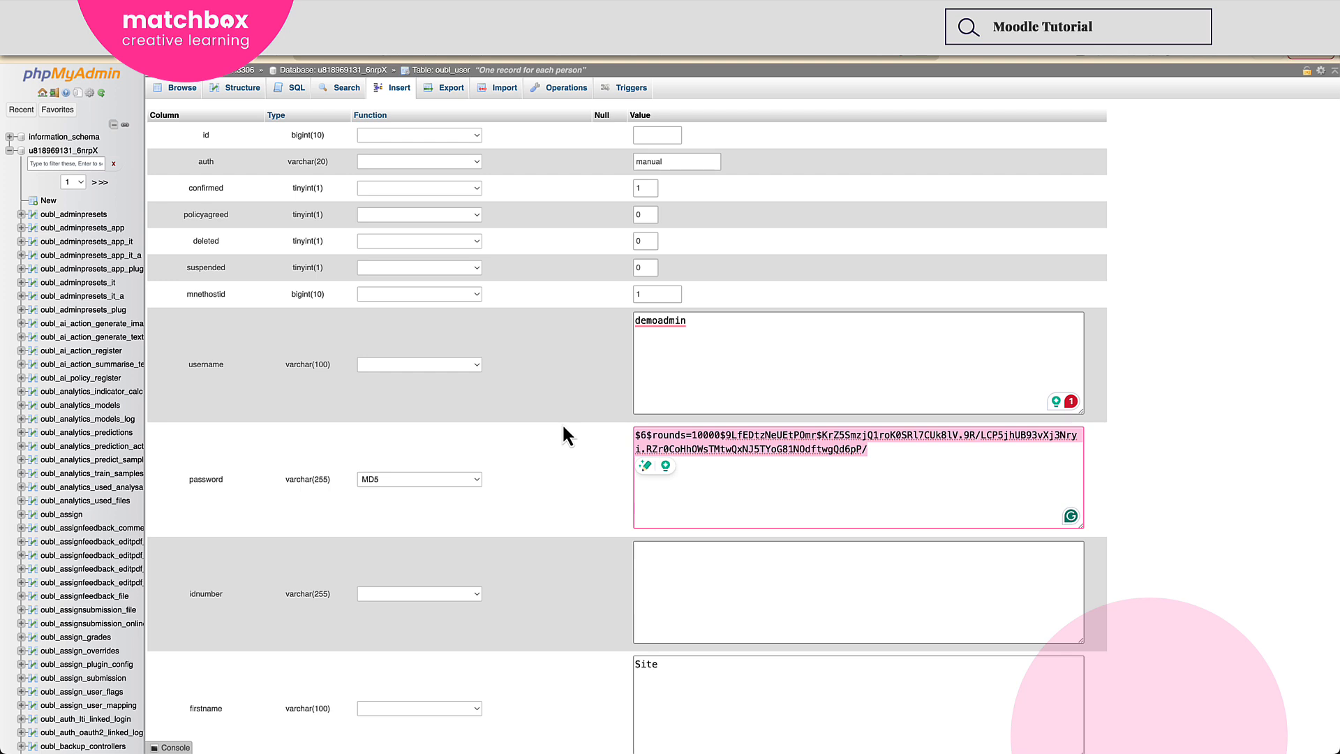
pyautogui.write('Pass')
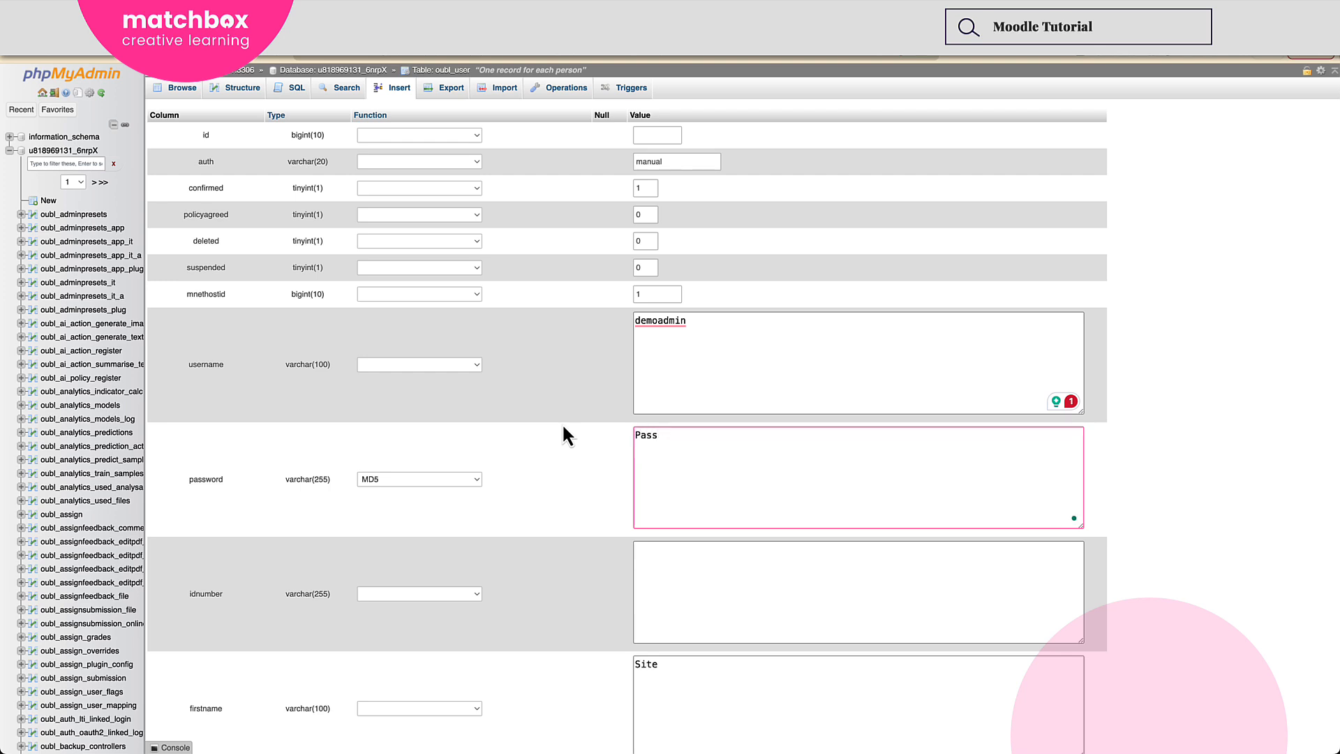
pyautogui.write('word#123')
# Set the new record's firstname to Demo and its lastname to Admin.
pyautogui.scroll(-2, 533, 428)
pyautogui.scroll(-1, 533, 436)
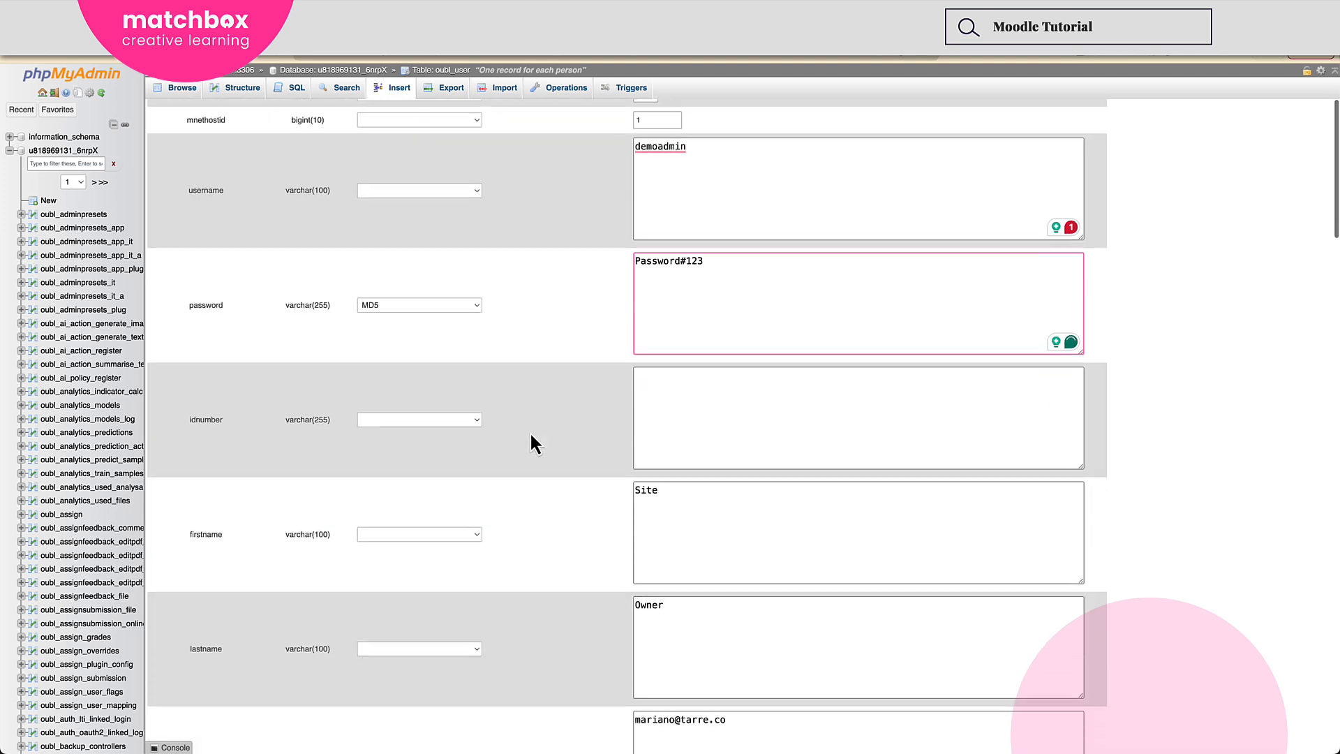
pyautogui.doubleClick(673, 493)
pyautogui.write('Demo')
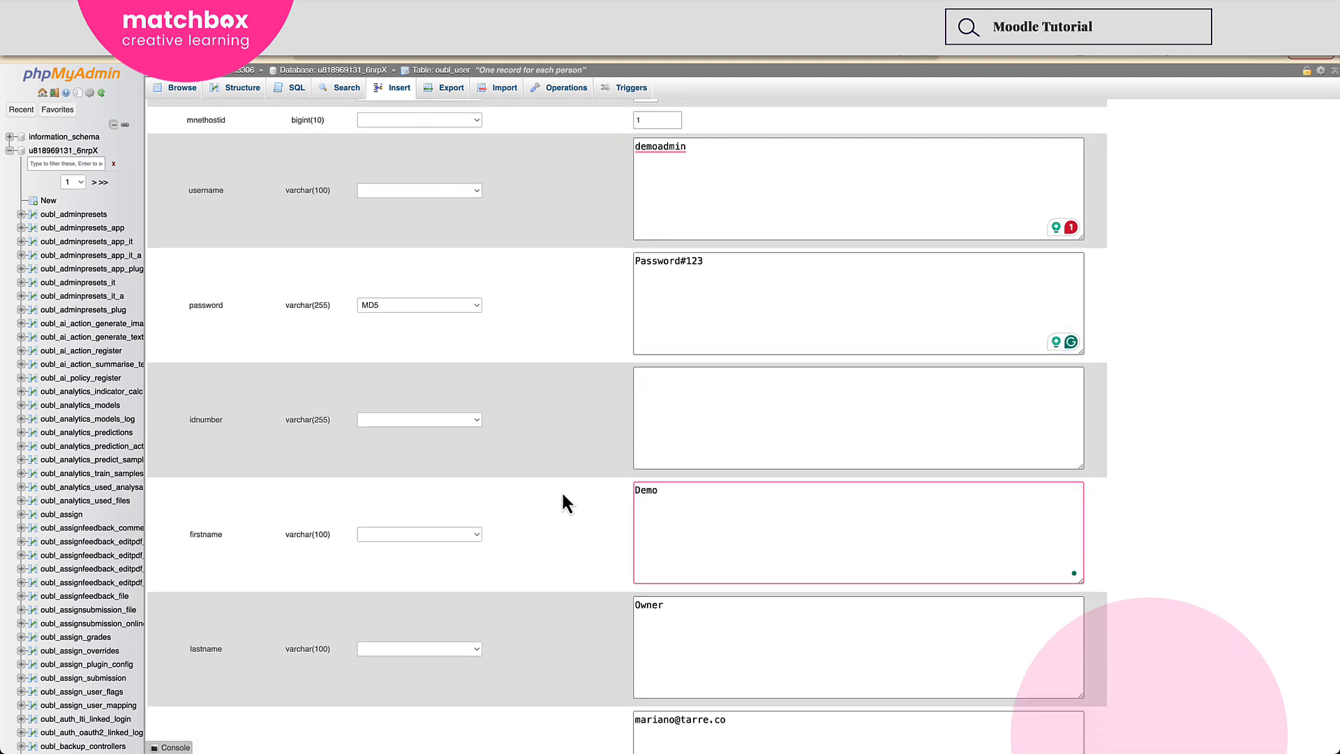
pyautogui.doubleClick(684, 617)
pyautogui.scroll(-1, 555, 601)
pyautogui.write('Admin')
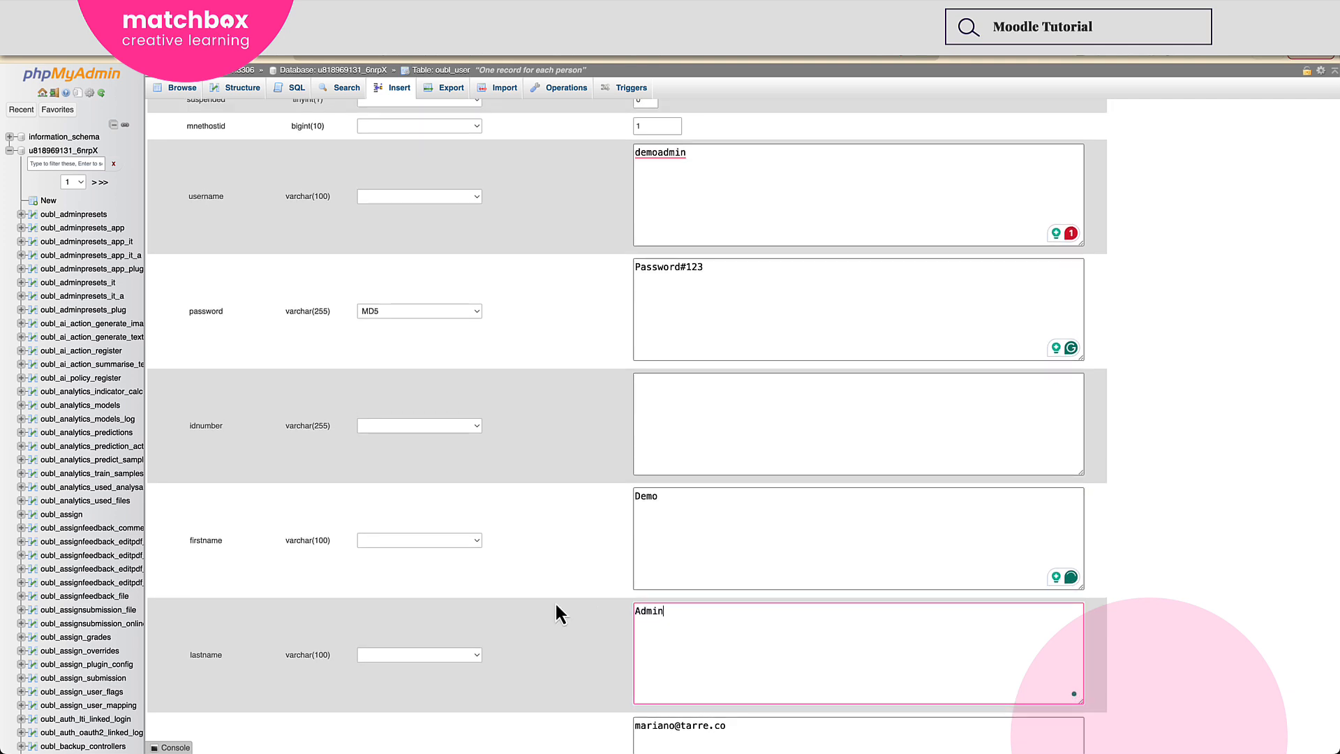
# Replace the copied email in the new record with the new administrator's e-mail address.
pyautogui.scroll(-5, 553, 603)
pyautogui.moveTo(762, 402); pyautogui.dragTo(481, 388)
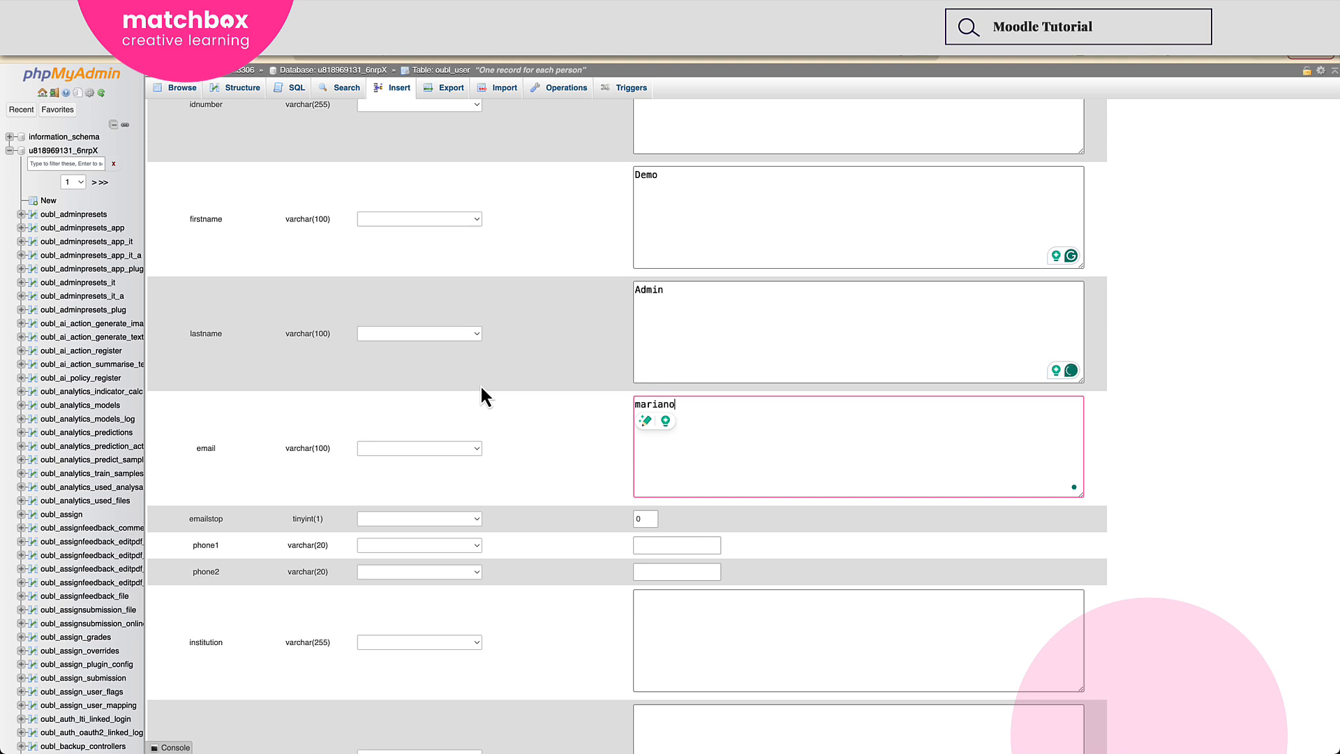
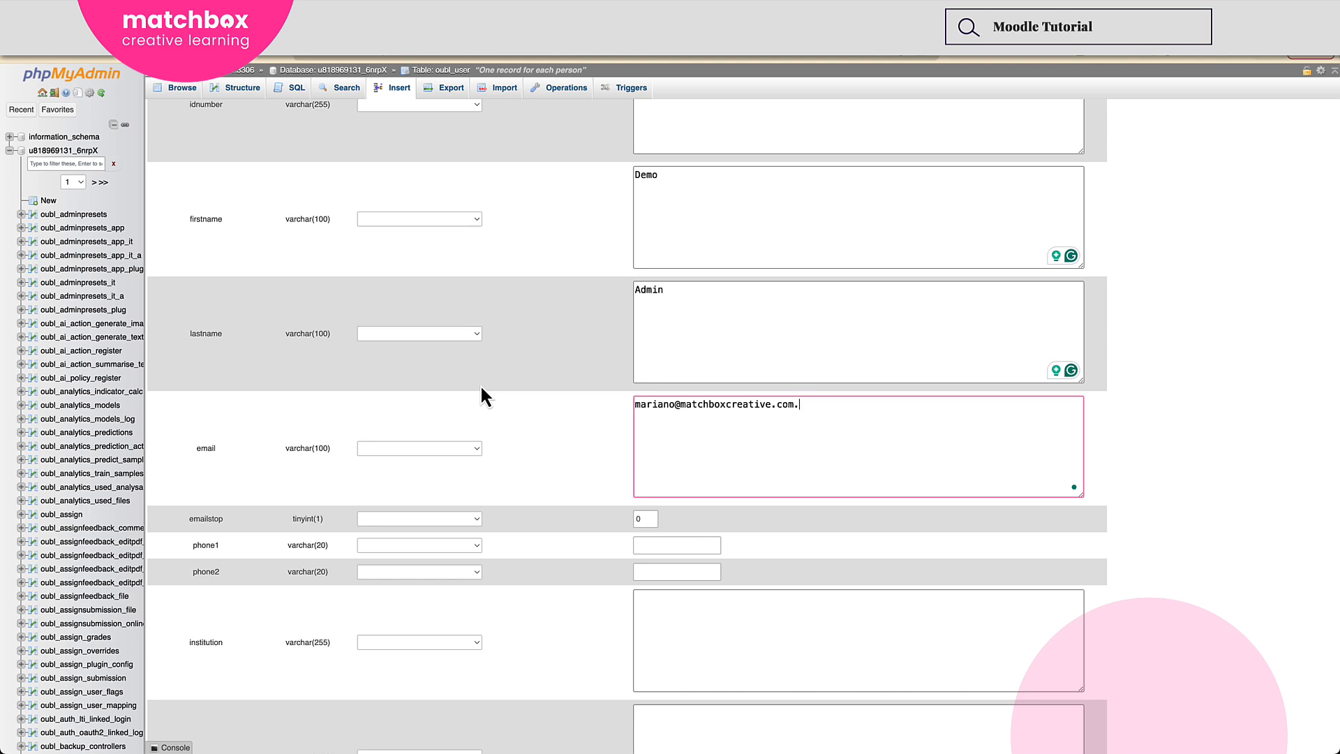
# Review the remaining columns, insert the record as a new row, and check its id in oubl_user.
pyautogui.scroll(5, 521, 377)
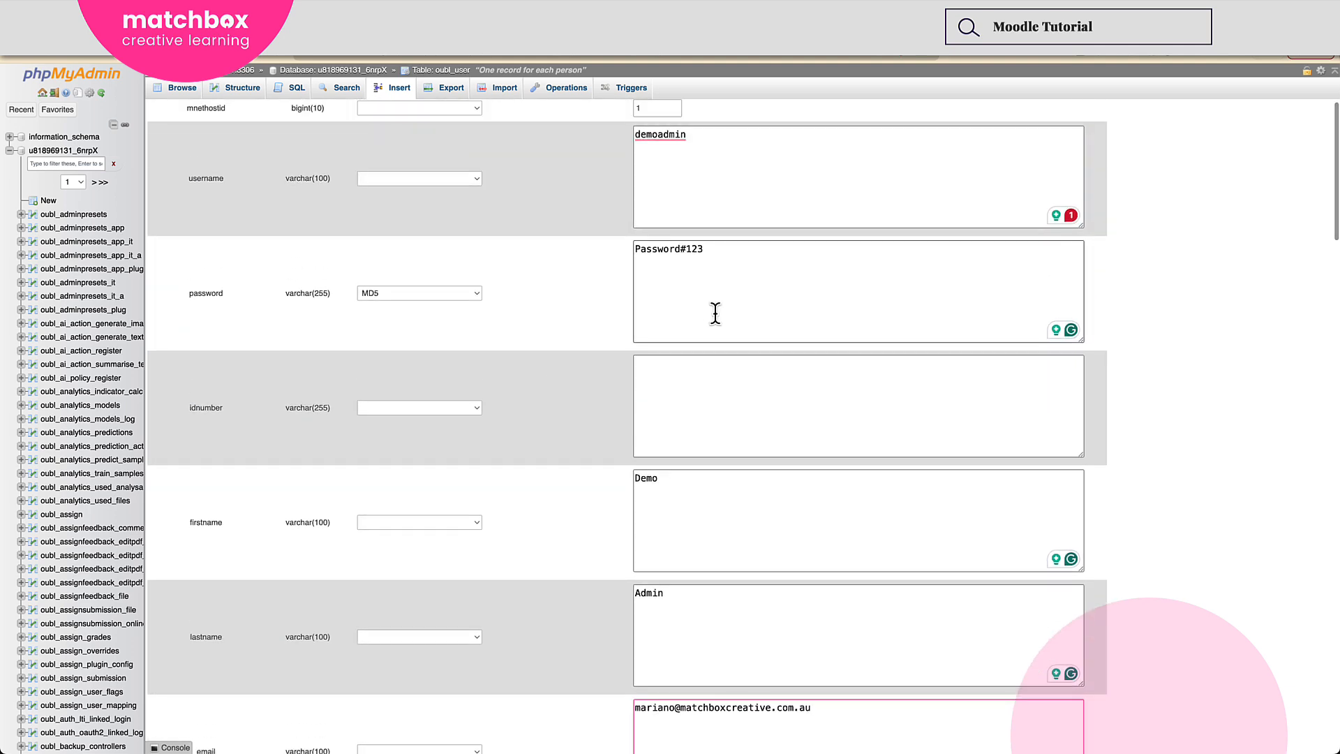
pyautogui.scroll(-8, 605, 344)
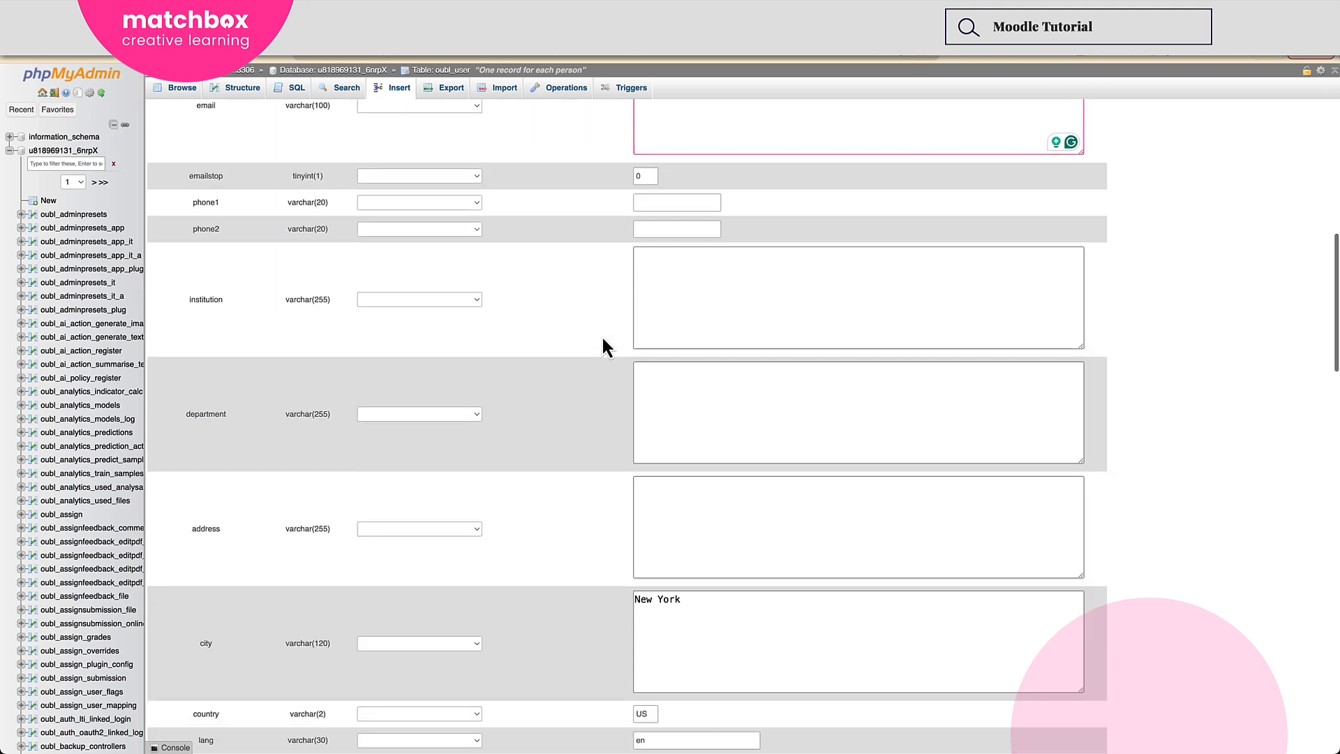
pyautogui.scroll(-8, 603, 338)
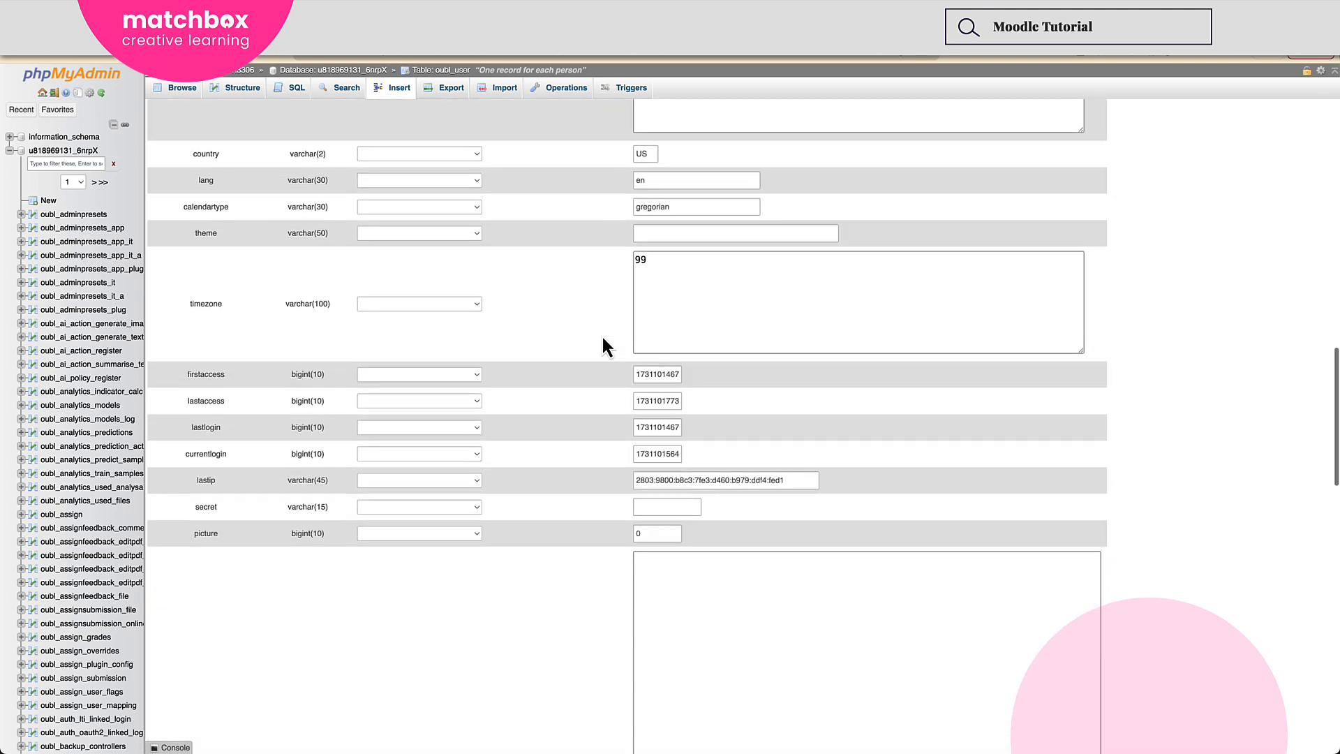
pyautogui.scroll(-8, 603, 339)
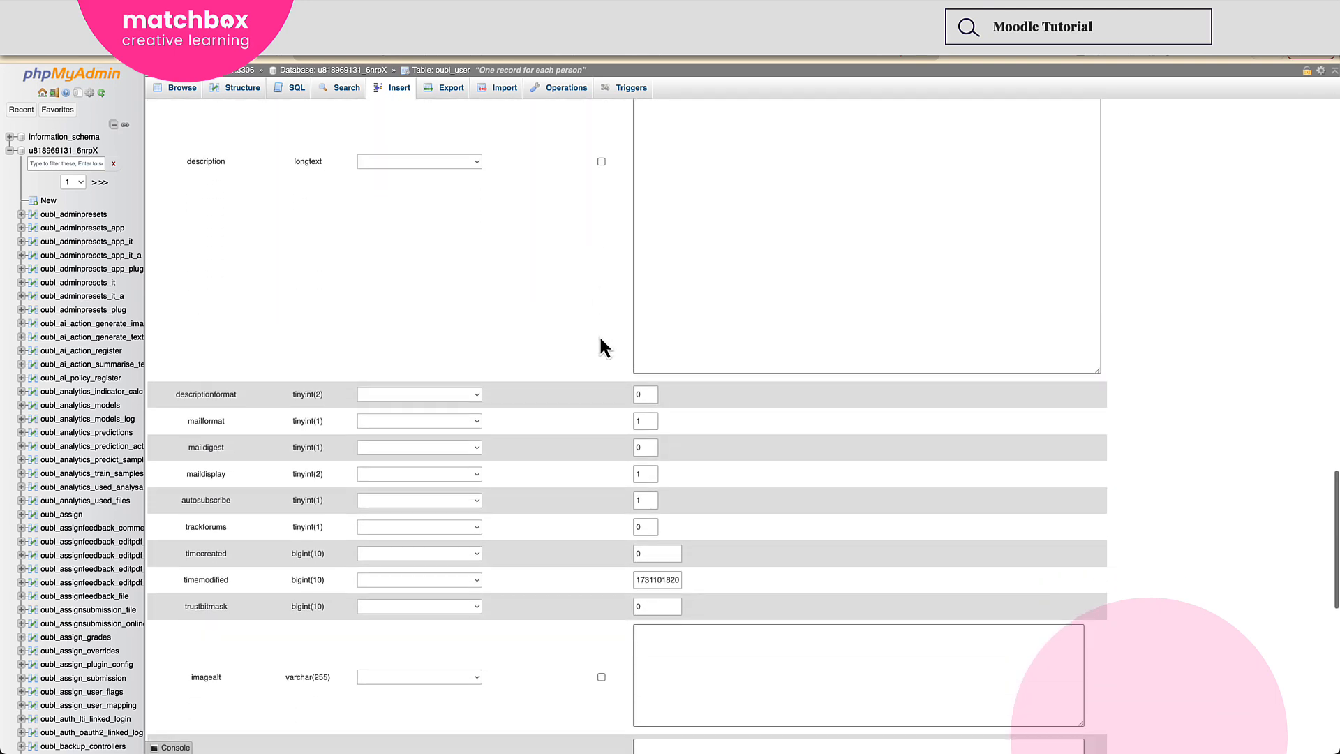
pyautogui.scroll(-8, 600, 347)
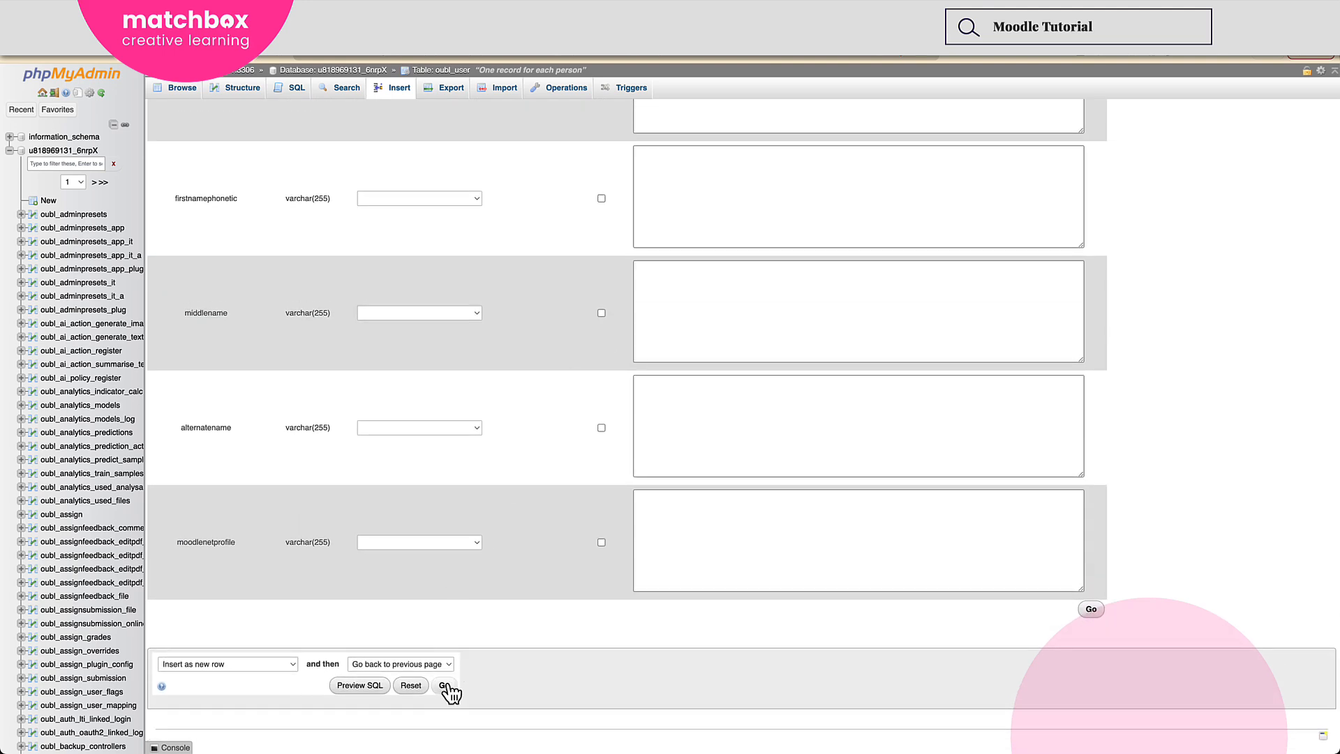
pyautogui.click(1091, 610)
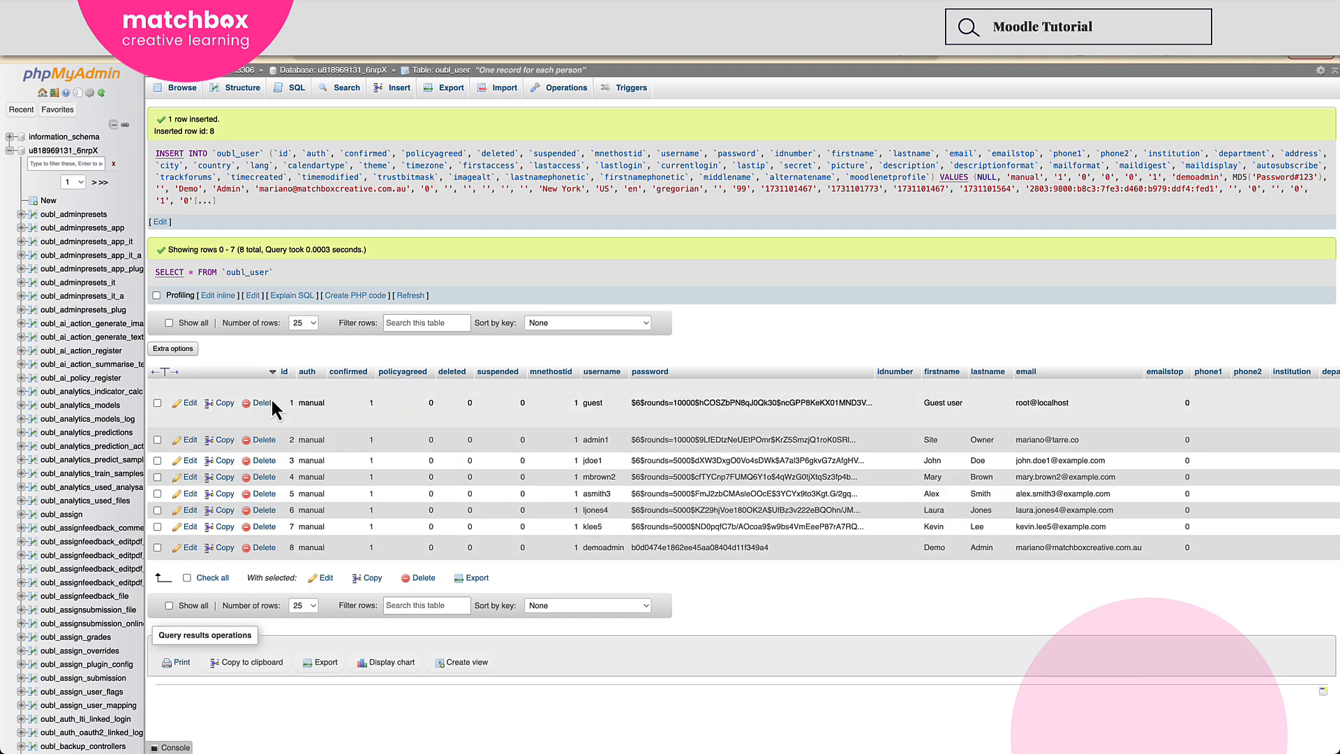
pyautogui.click(298, 548)
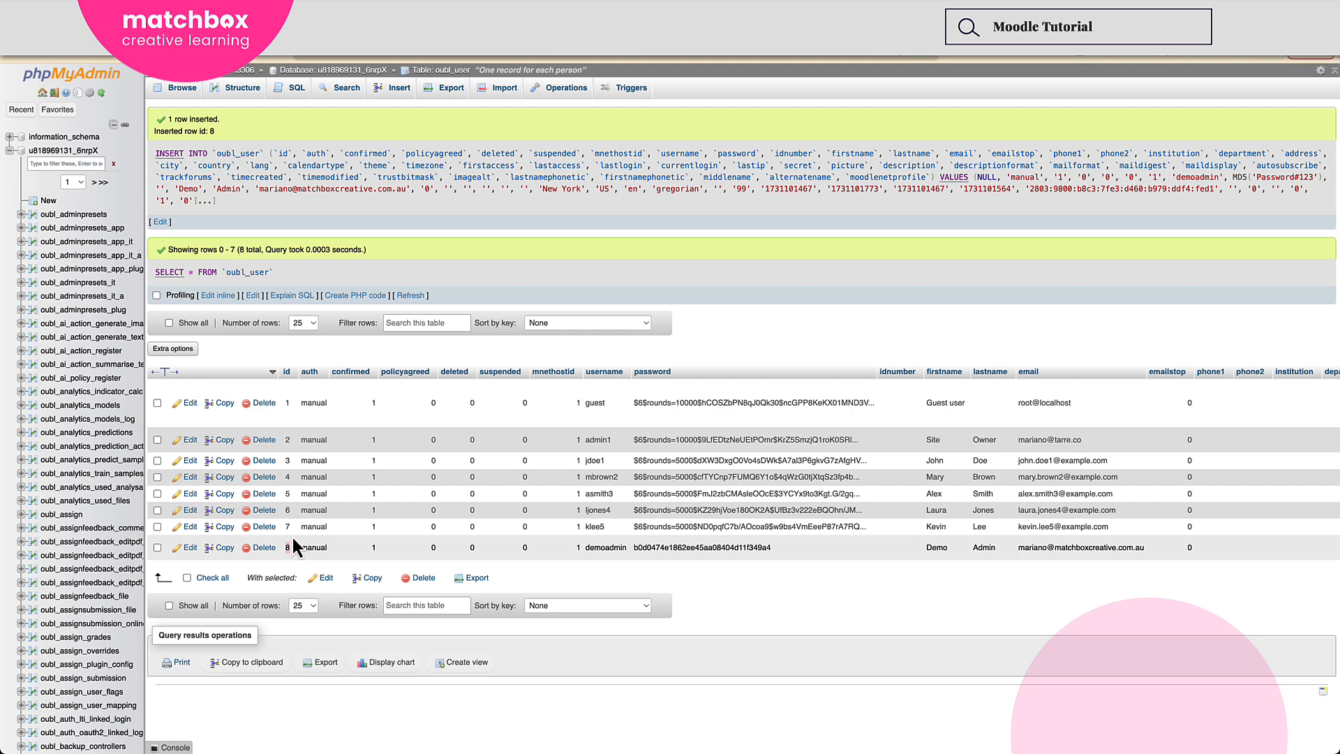
# Return to the Moodle database's table list and go back to its first page.
pyautogui.click(75, 152)
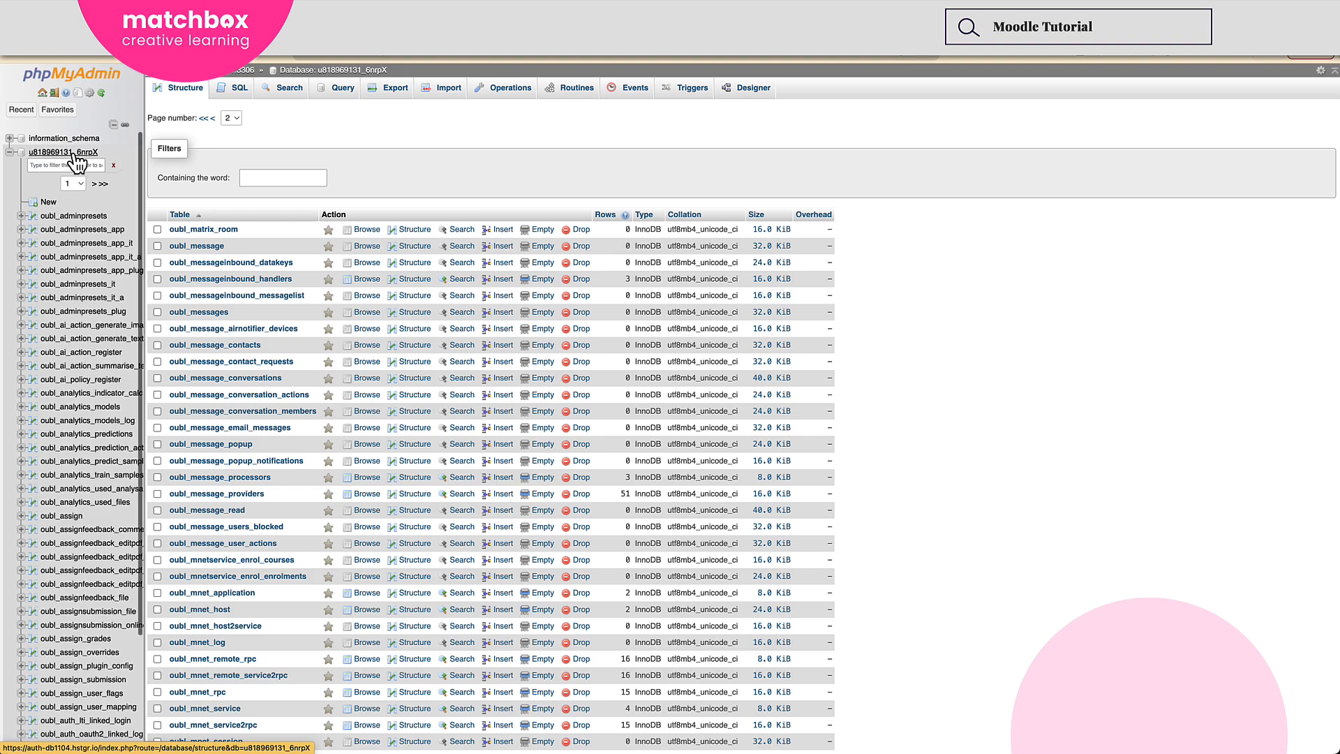
pyautogui.scroll(-20, 224, 293)
pyautogui.scroll(-20, 225, 300)
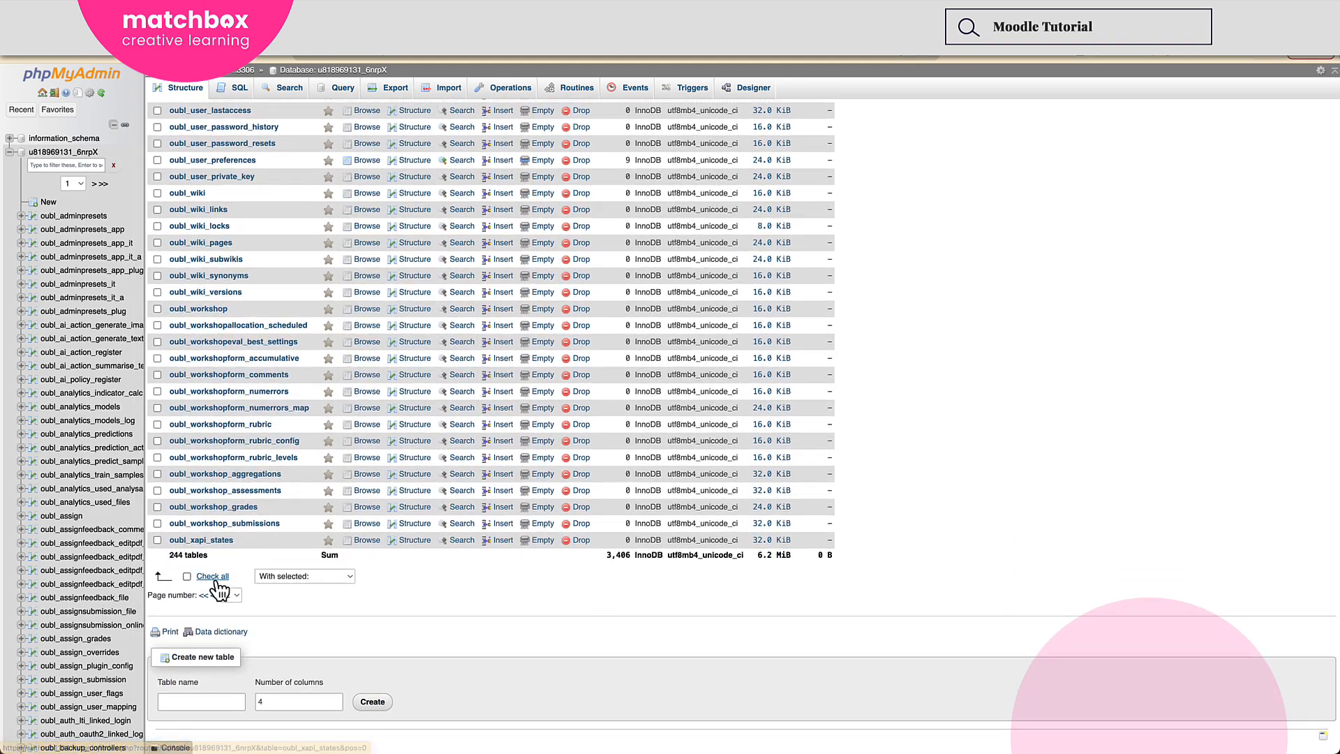
pyautogui.click(228, 595)
pyautogui.click(227, 582)
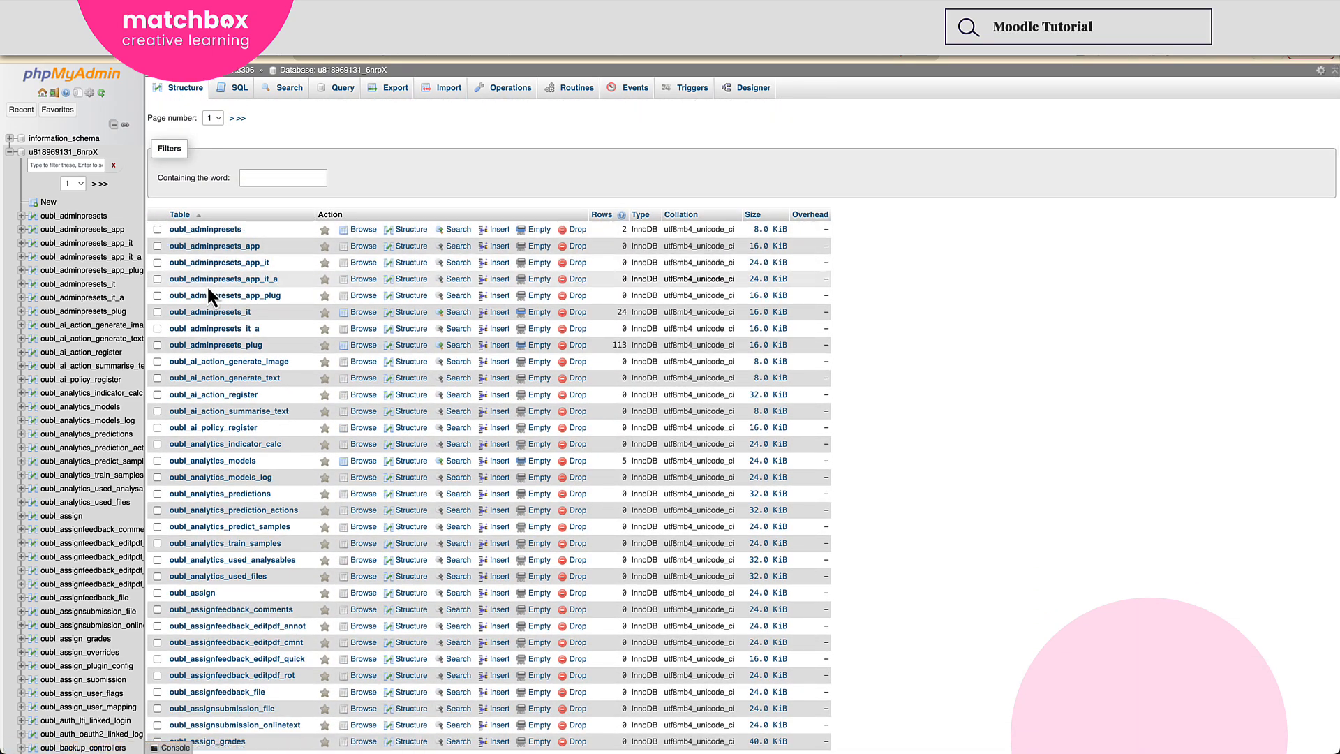
# Find the oubl_config table in the database's table list and open its rows.
pyautogui.scroll(-3, 207, 285)
pyautogui.scroll(-14, 207, 296)
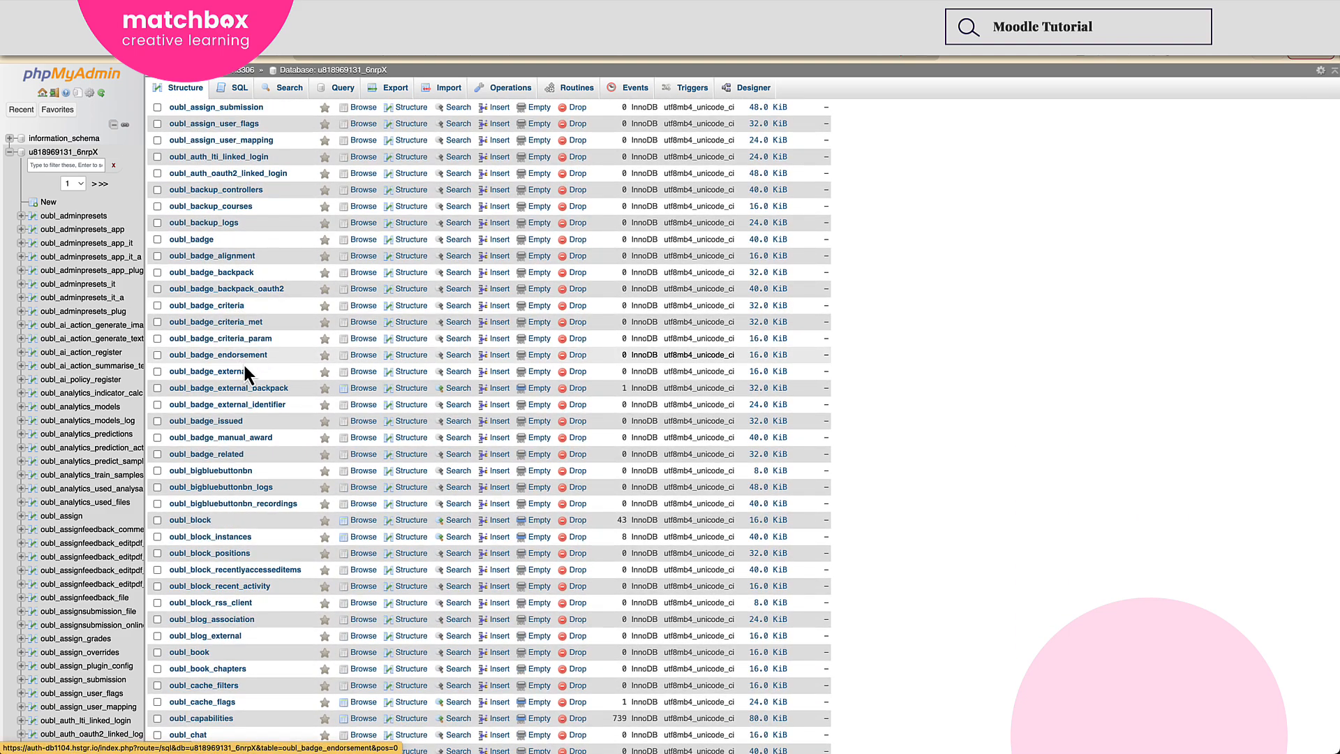
pyautogui.scroll(-3, 263, 453)
pyautogui.scroll(-3, 254, 552)
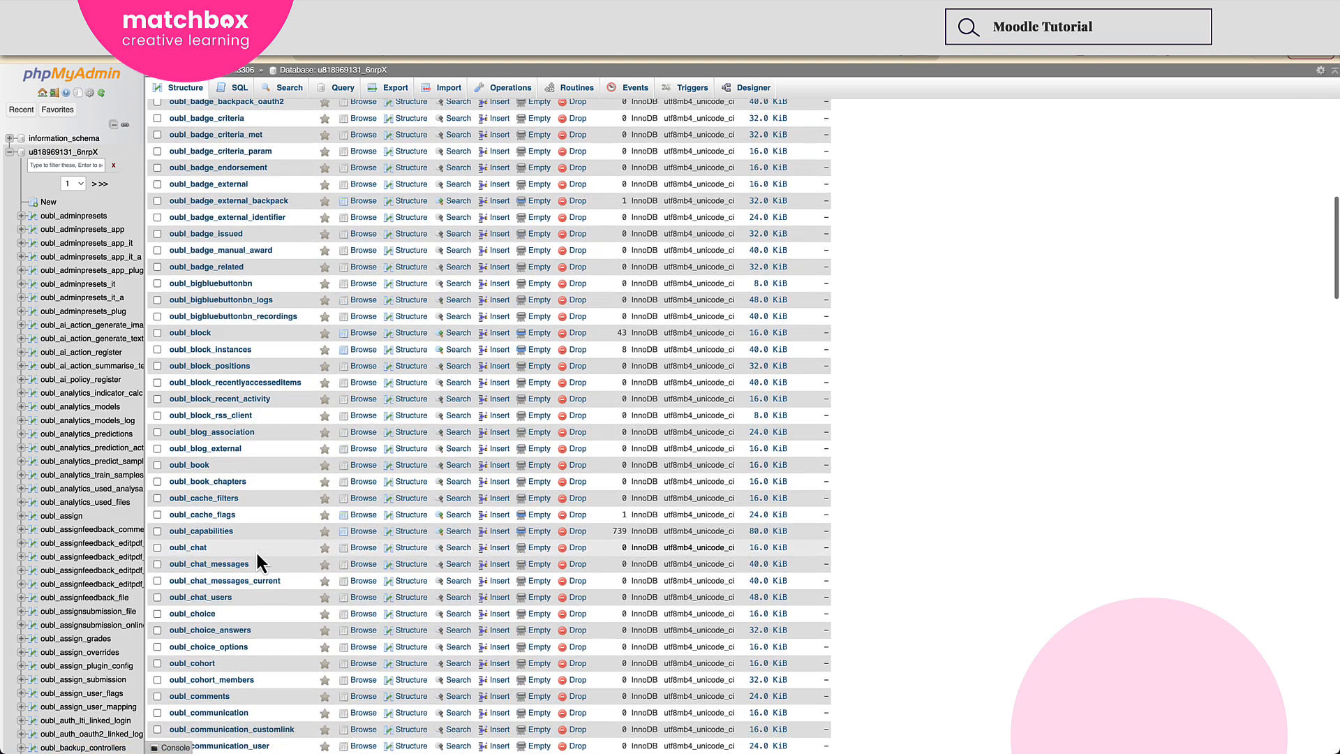
pyautogui.scroll(-15, 208, 569)
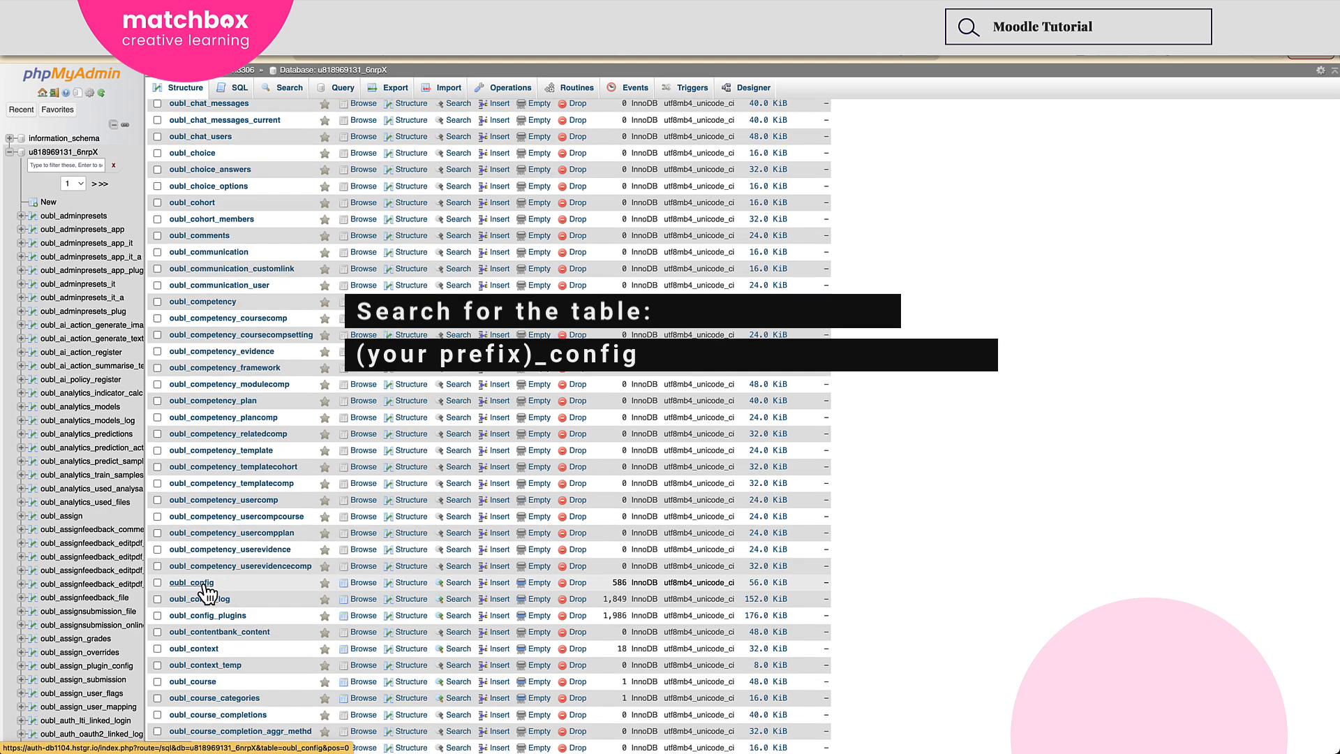
pyautogui.click(209, 592)
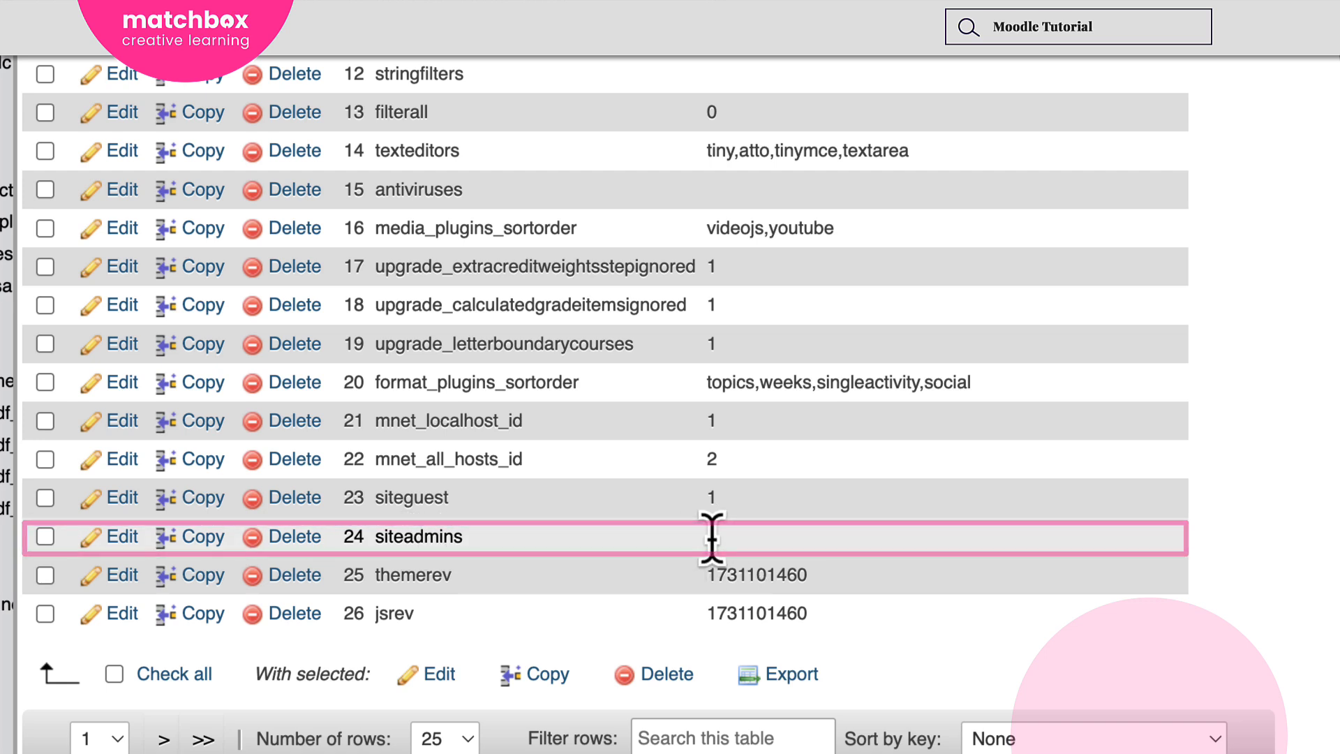
# Edit the siteadmins record in oubl_config so its value is 2,8 and save it.
pyautogui.click(114, 546)
pyautogui.click(519, 154)
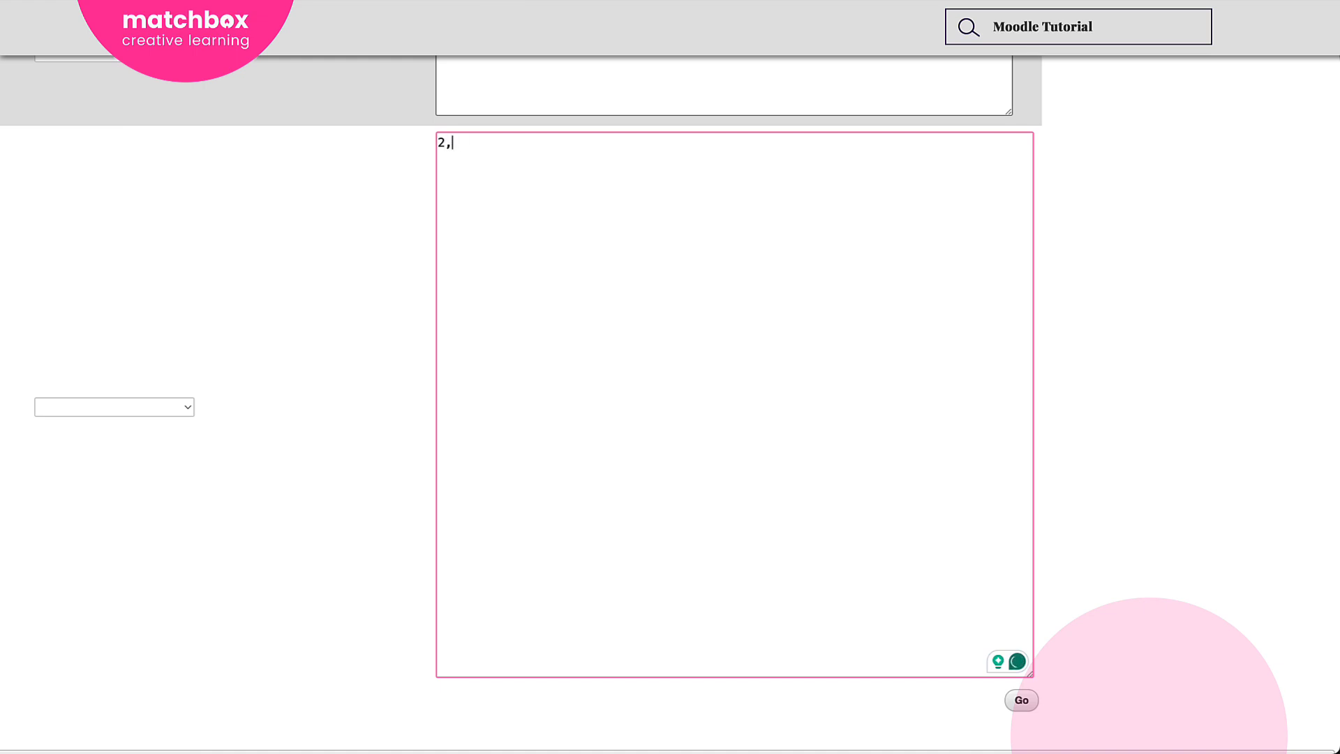
pyautogui.write('8')
pyautogui.click(1022, 701)
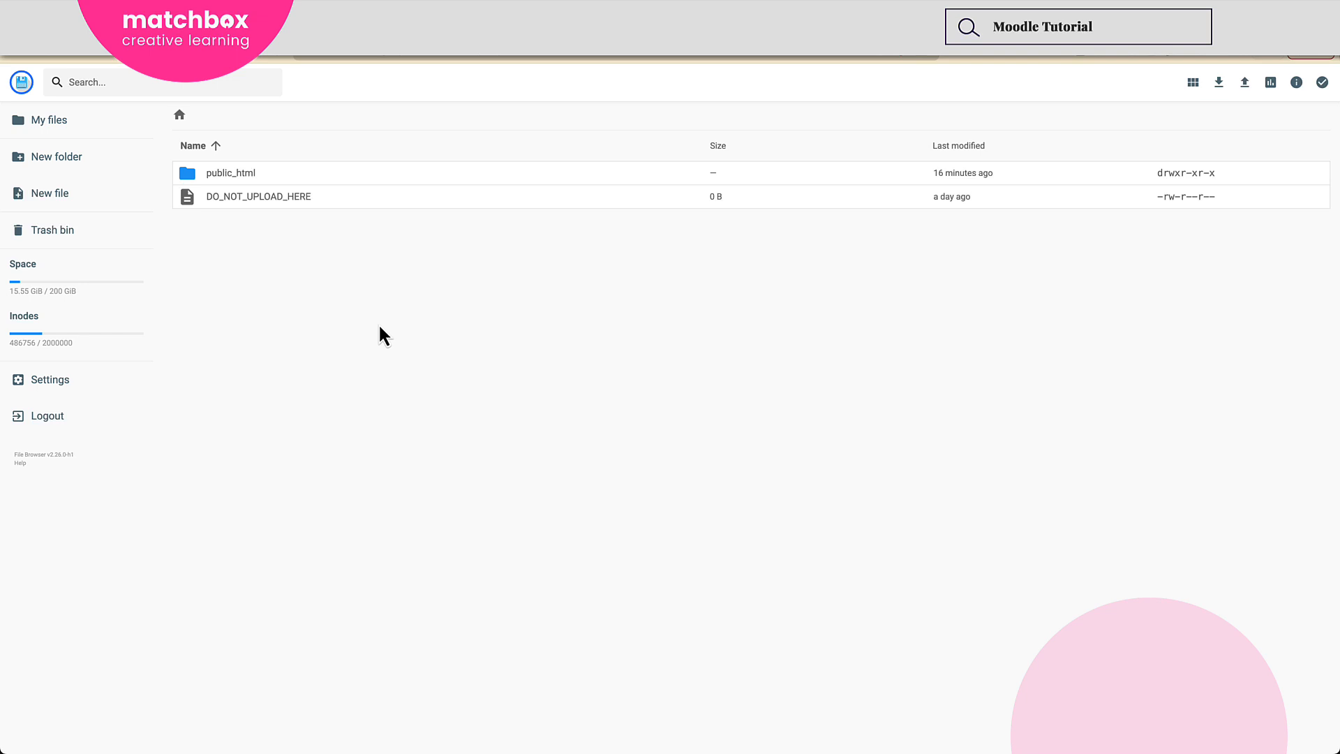
# Switch to the hosting file manager and open config.php from the public_html folder for editing.
pyautogui.doubleClick(250, 175)
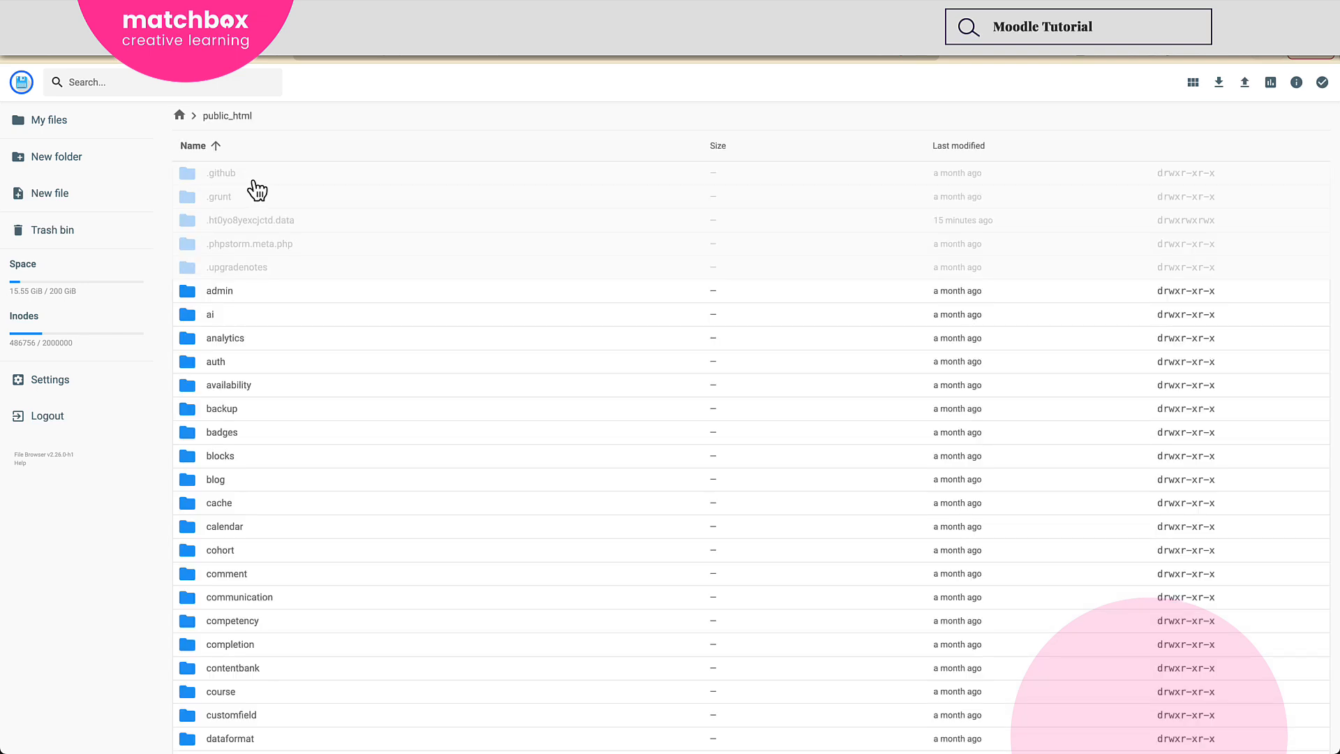
pyautogui.scroll(-10, 253, 202)
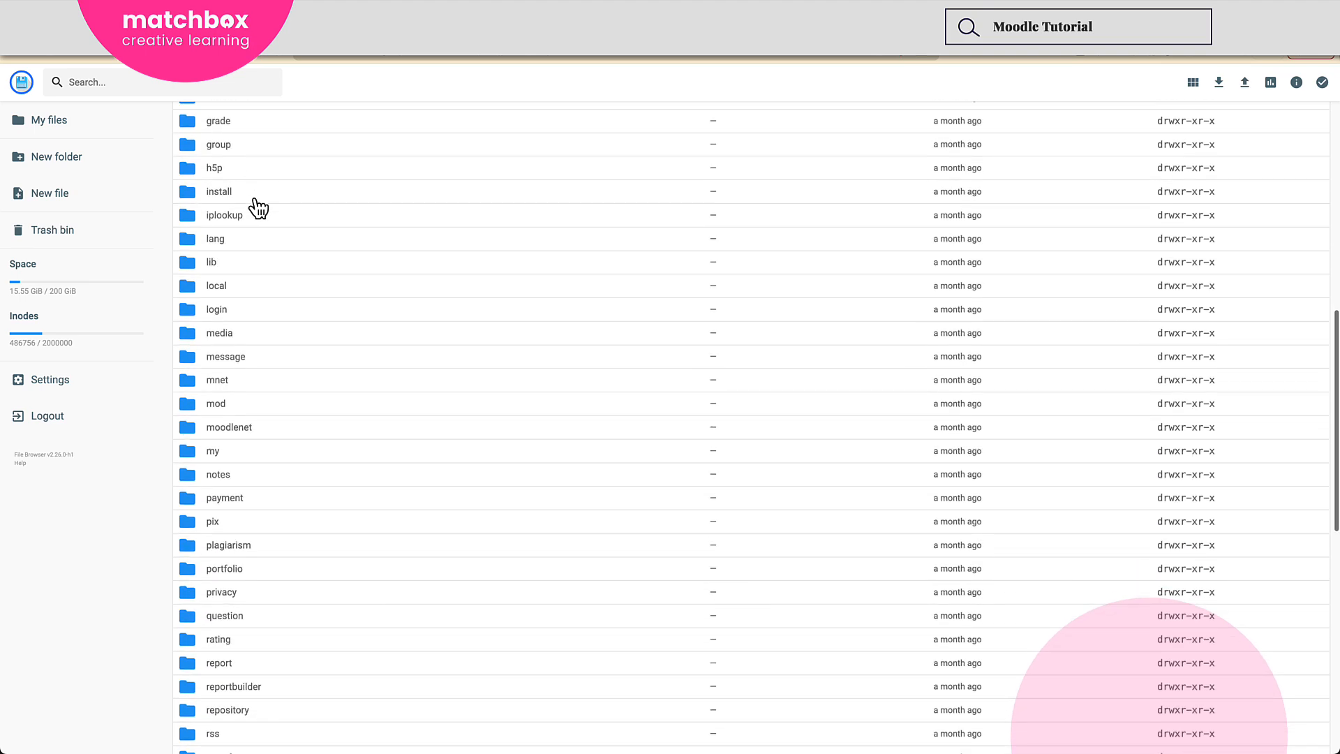
pyautogui.scroll(-10, 259, 208)
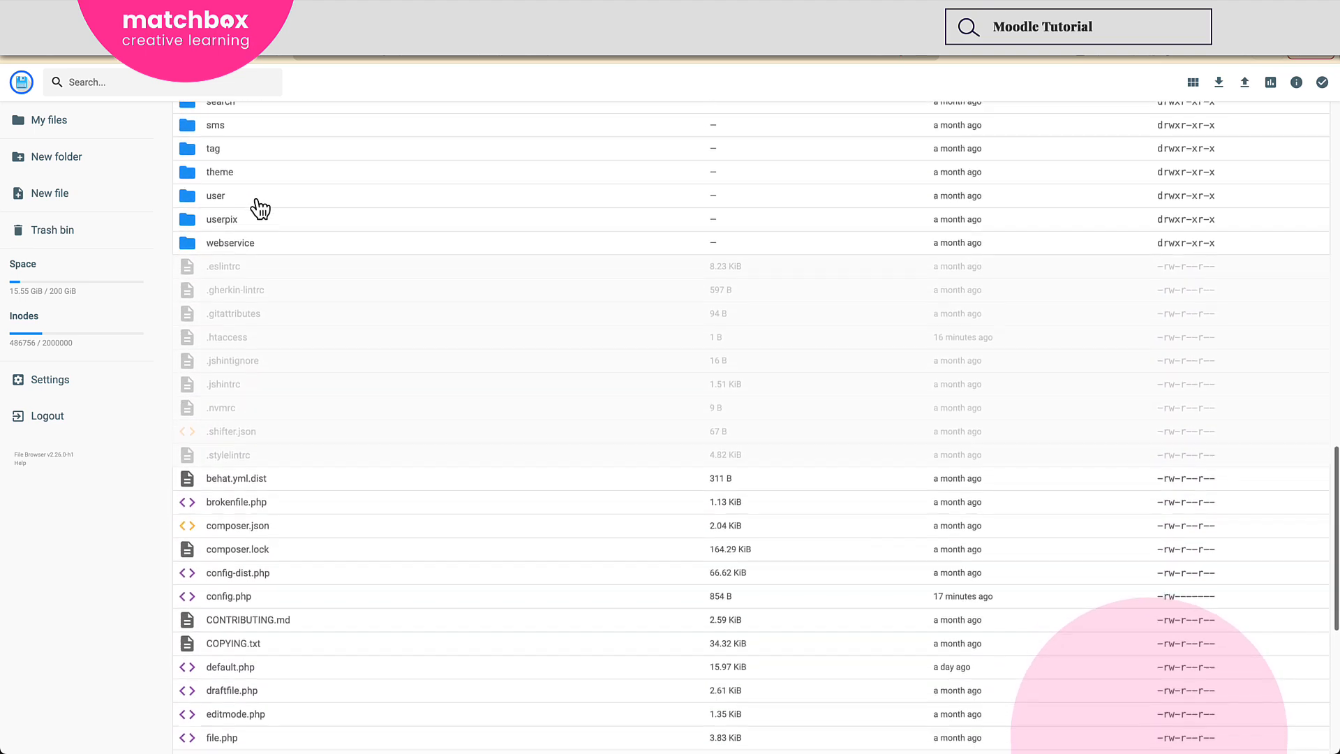
pyautogui.scroll(-10, 261, 207)
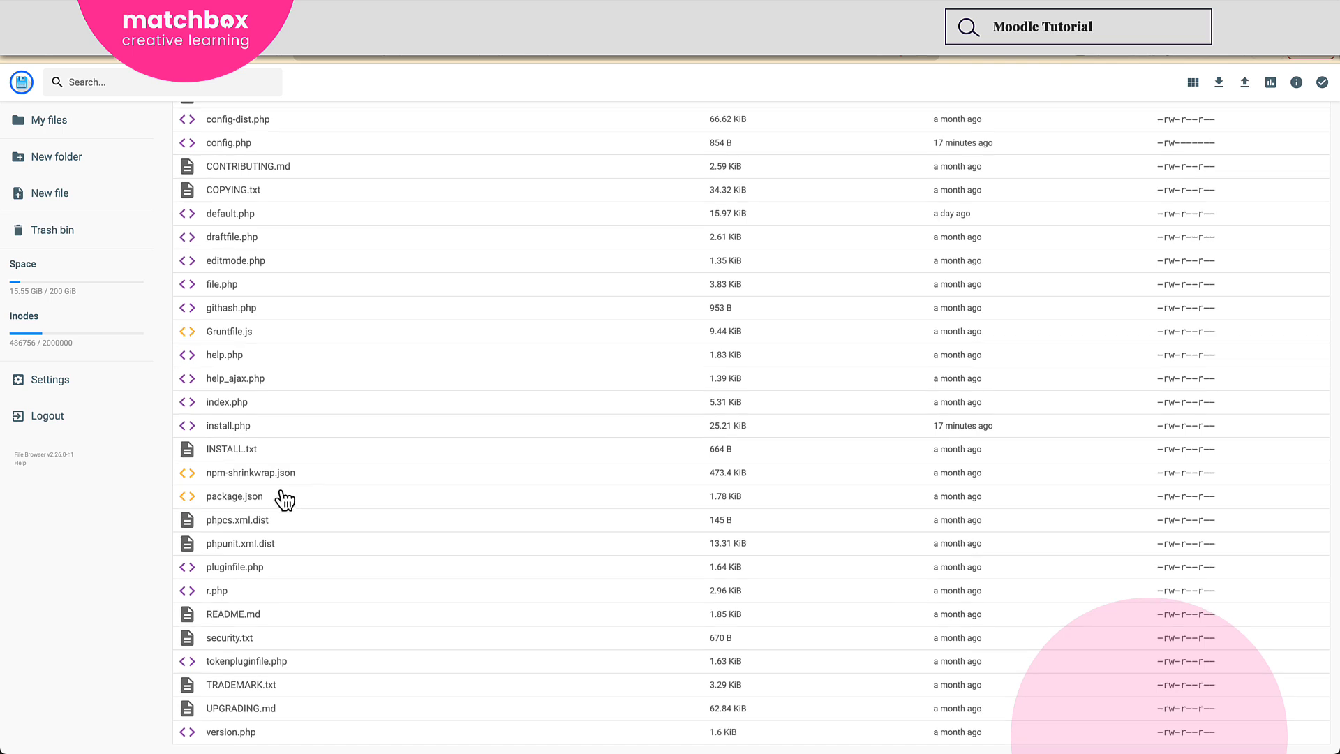
pyautogui.scroll(1, 457, 377)
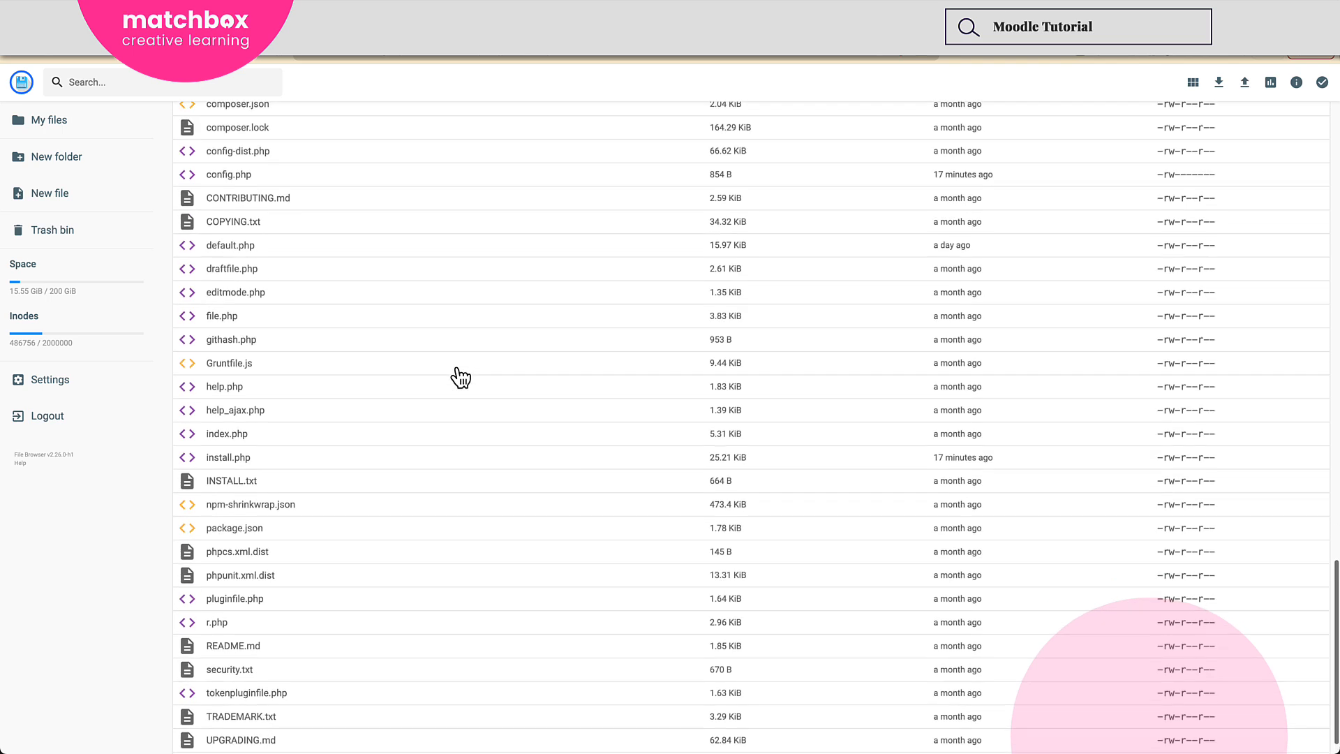
pyautogui.click(252, 183)
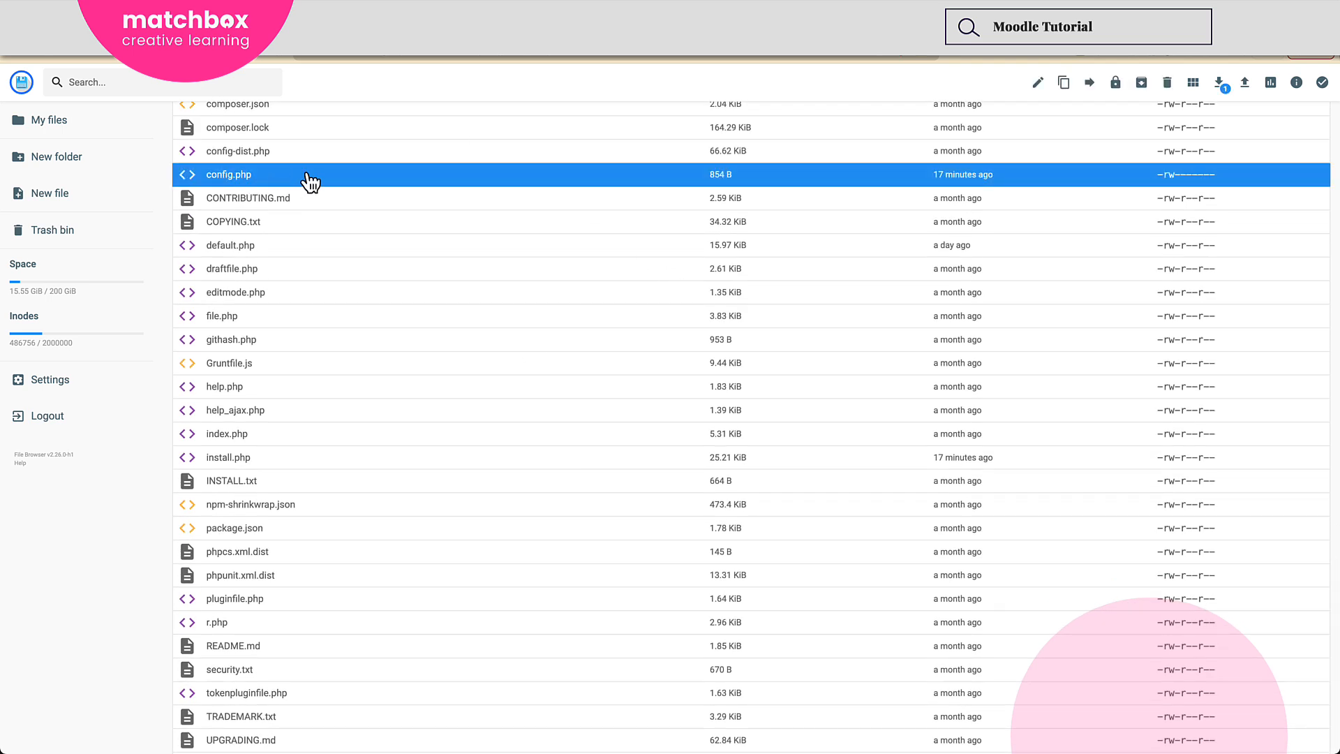
pyautogui.rightClick(312, 181)
pyautogui.click(361, 215)
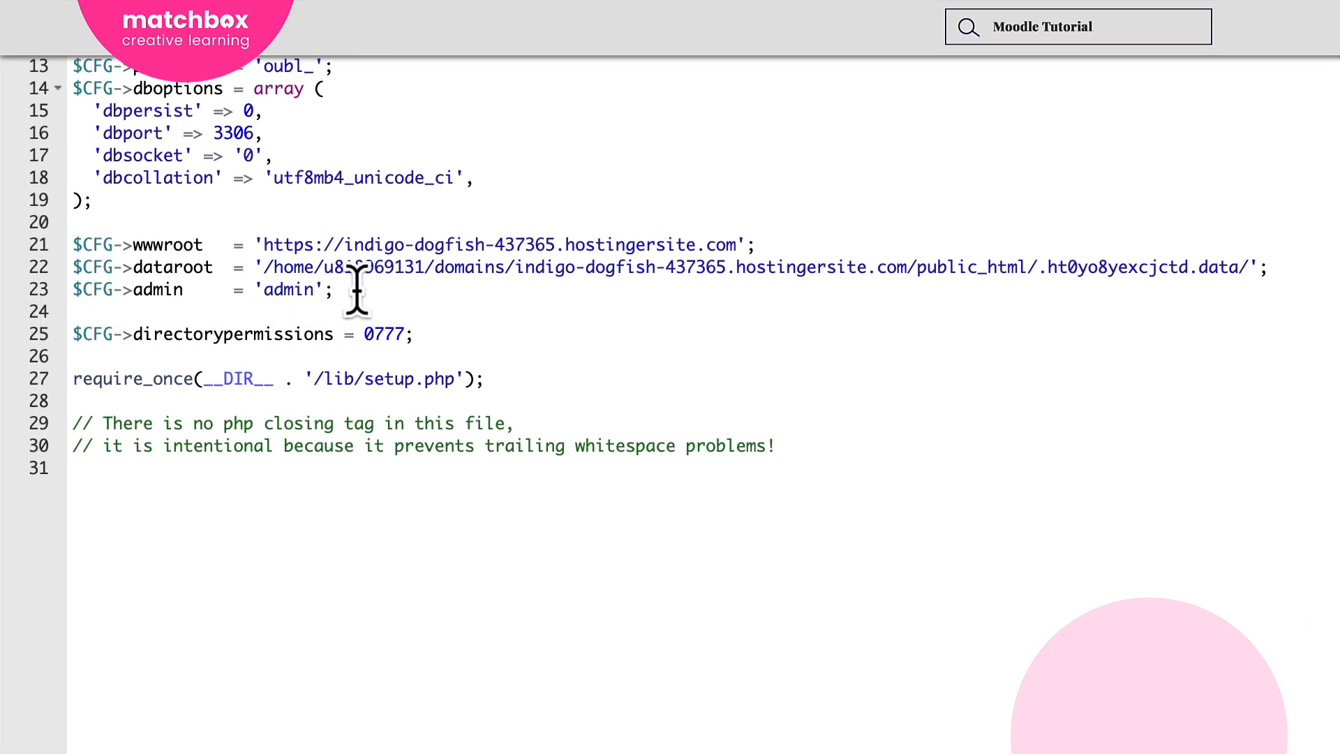
# Insert the line $CFG->siteadmins='2,90,91'; below the $CFG->admin line in config.php.
pyautogui.click(330, 290)
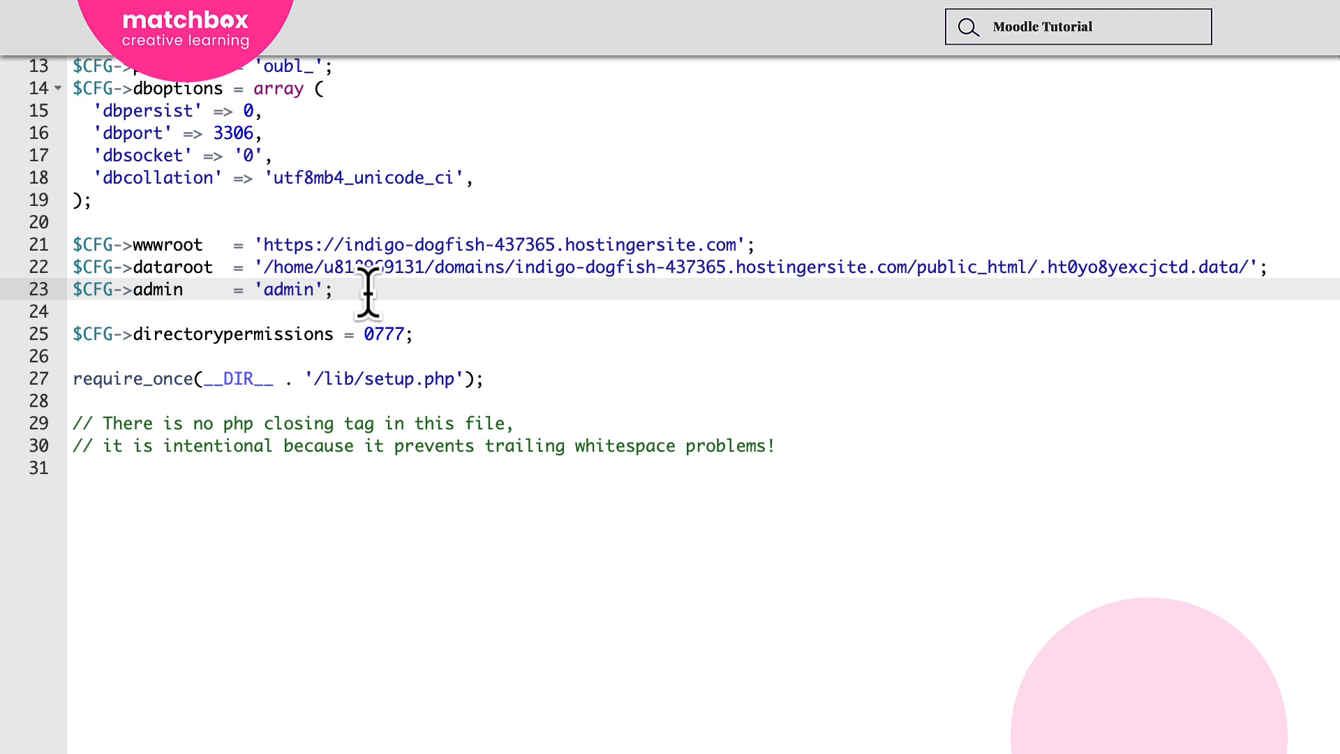
pyautogui.press('Return')
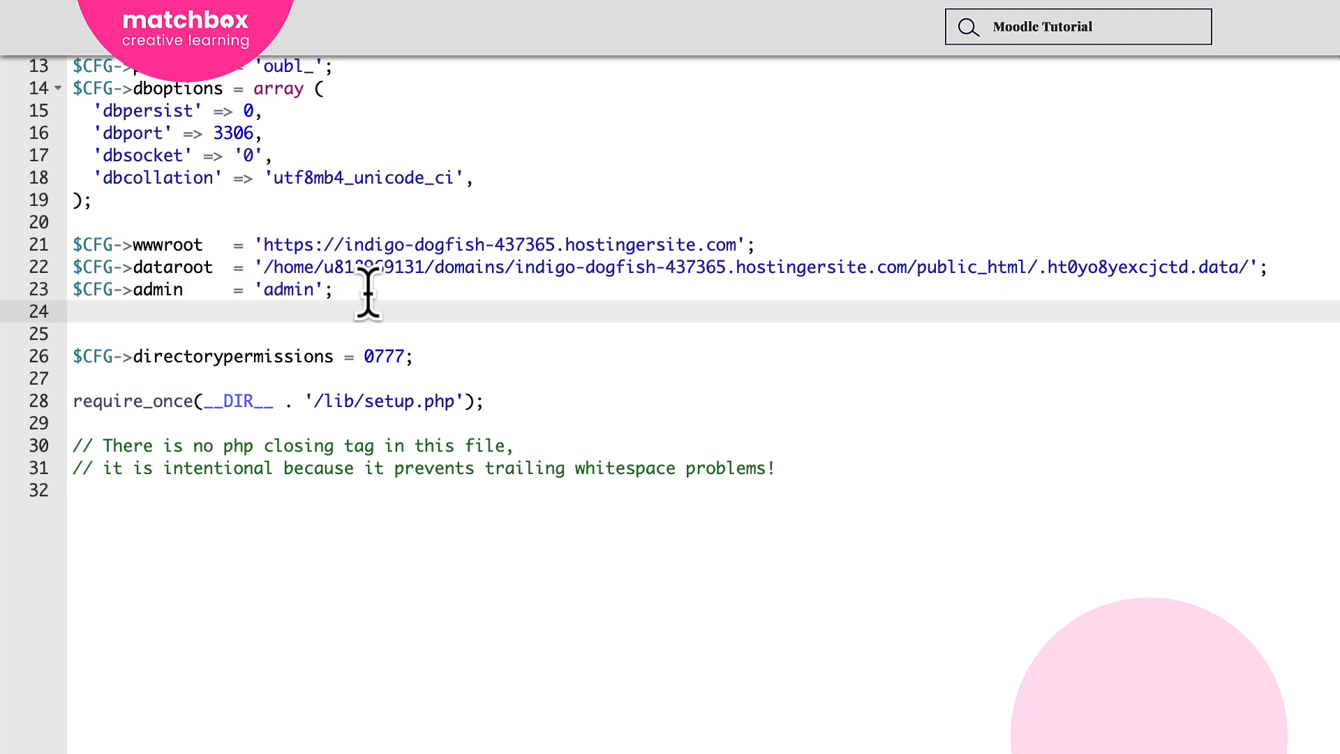
pyautogui.write("$CFG->siteadmins='2,90,91';")
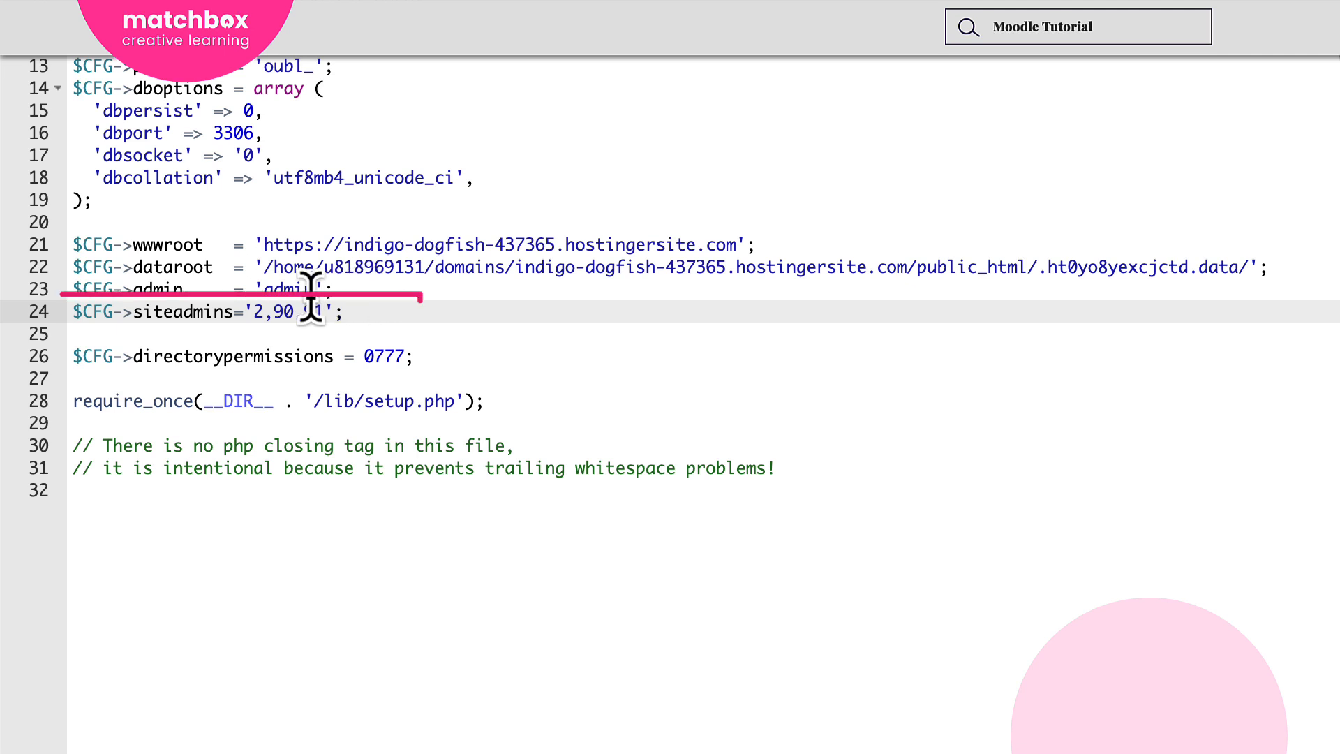
# Change the siteadmins IDs in config.php to '2,8', then save and close the file.
pyautogui.click(325, 311)
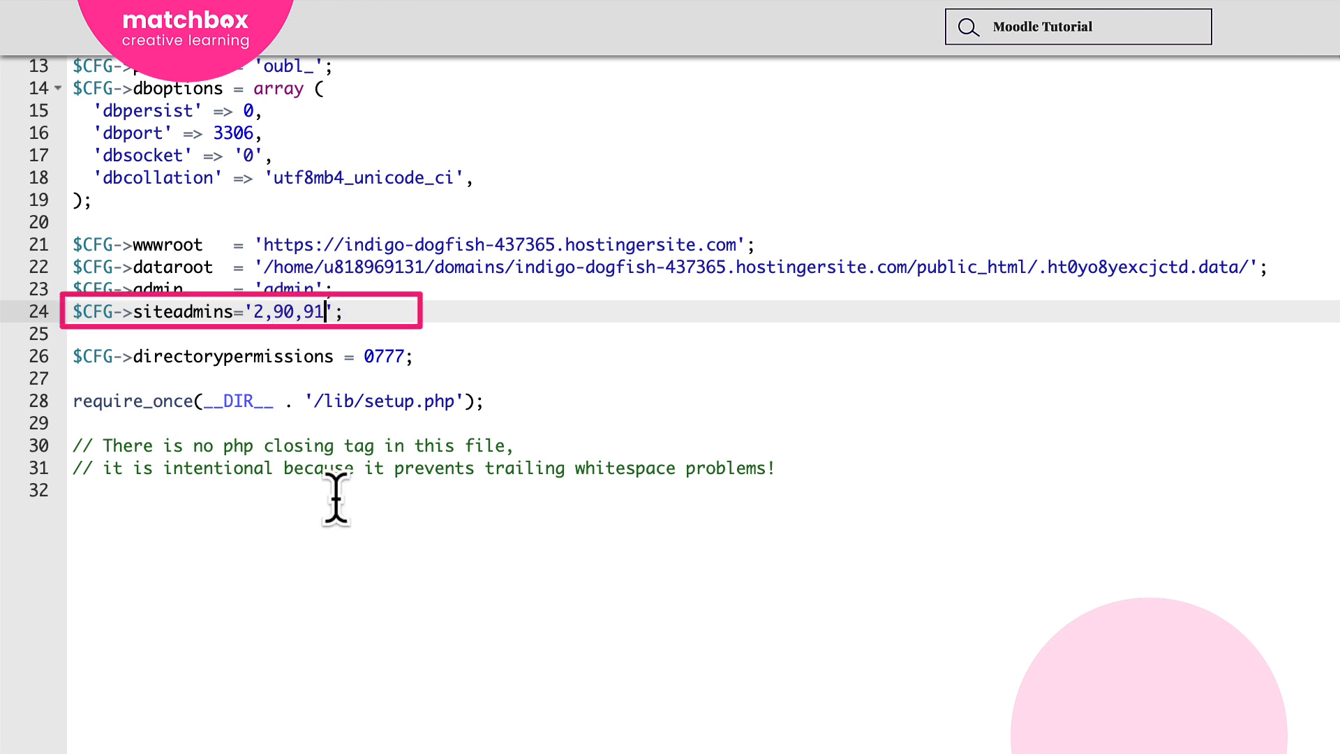
pyautogui.press('BackSpace')
pyautogui.press('BackSpace')
pyautogui.press('BackSpace')
pyautogui.press('BackSpace')
pyautogui.press('BackSpace')
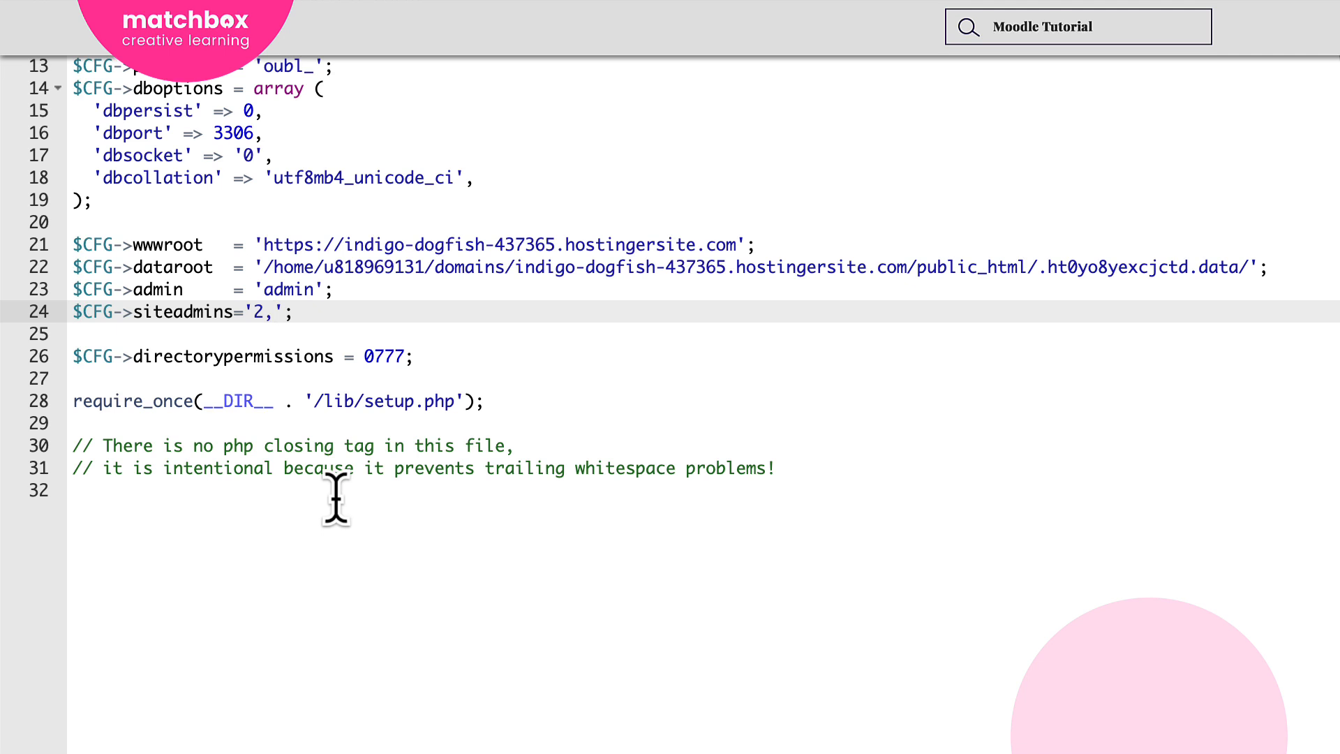
pyautogui.write('8')
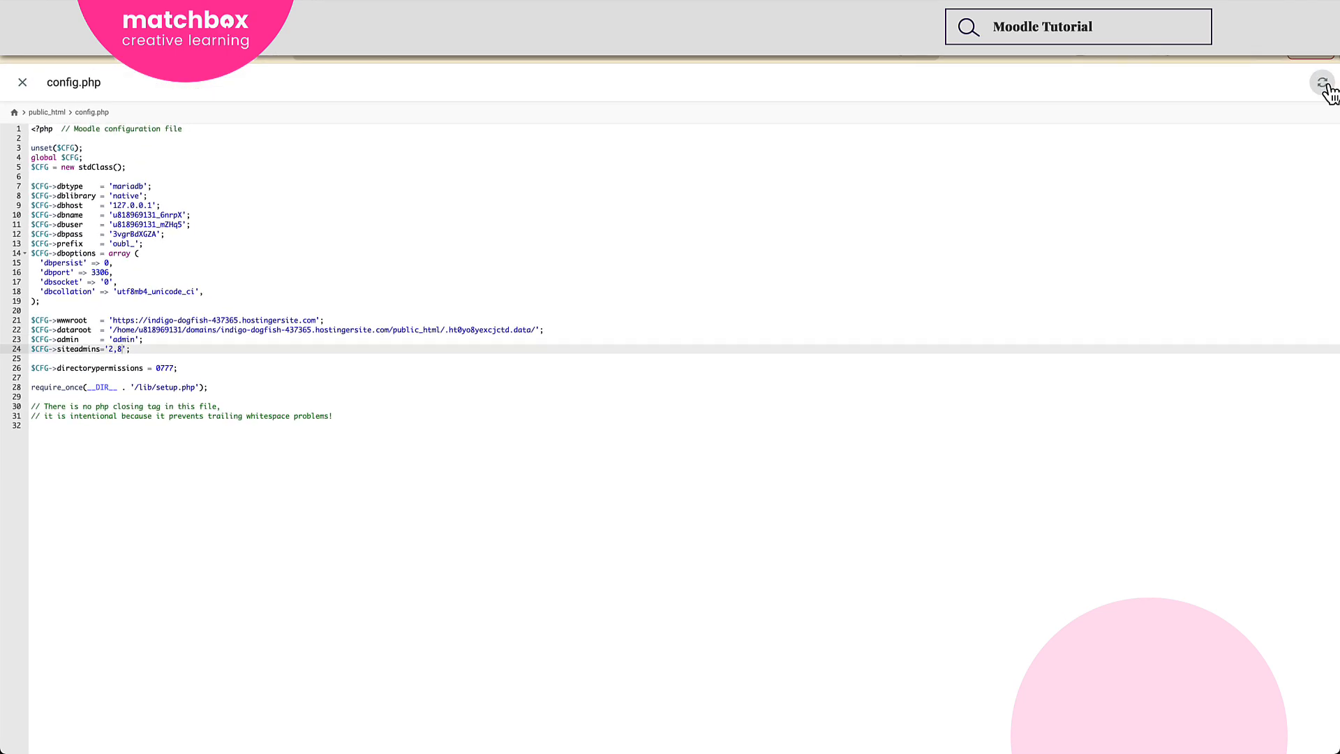
pyautogui.click(1324, 84)
pyautogui.click(23, 84)
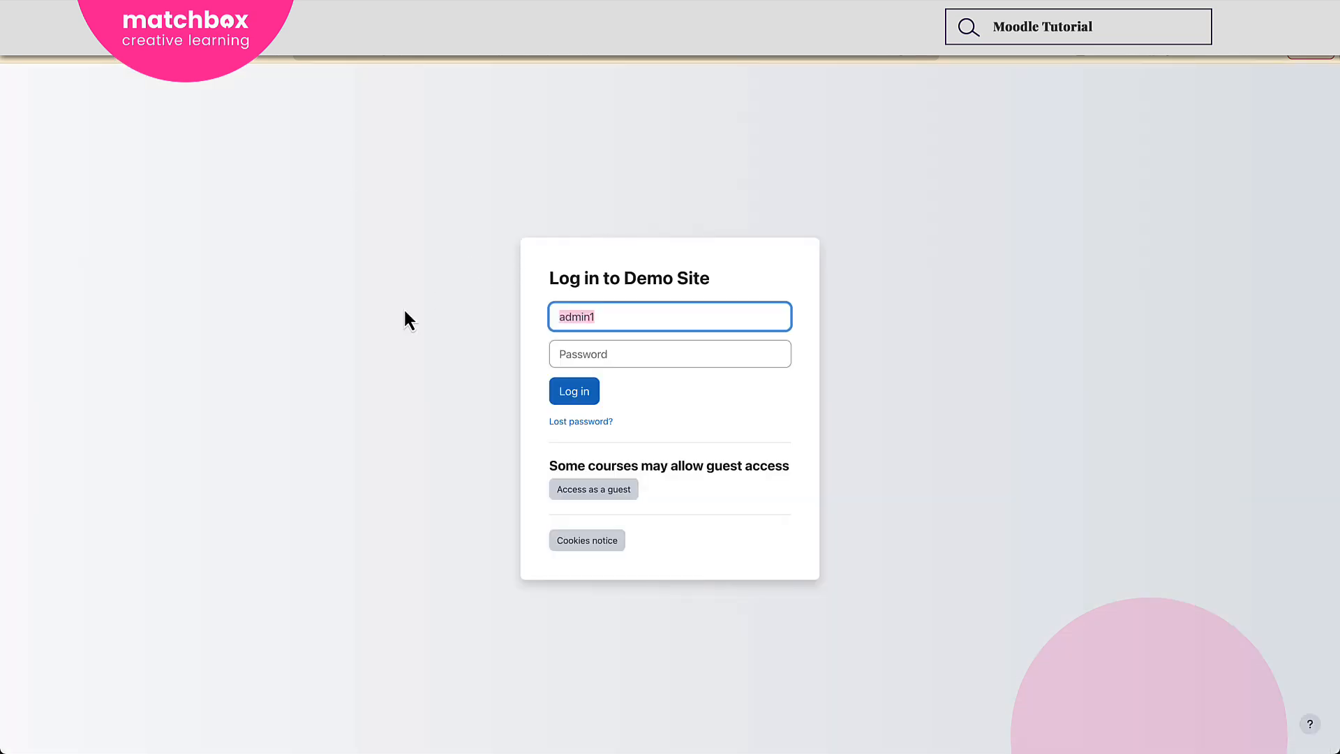
# Try to log in to the Moodle demo site as demoadmin with the account password.
pyautogui.write('demoadmin')
pyautogui.click(641, 359)
pyautogui.write('•')
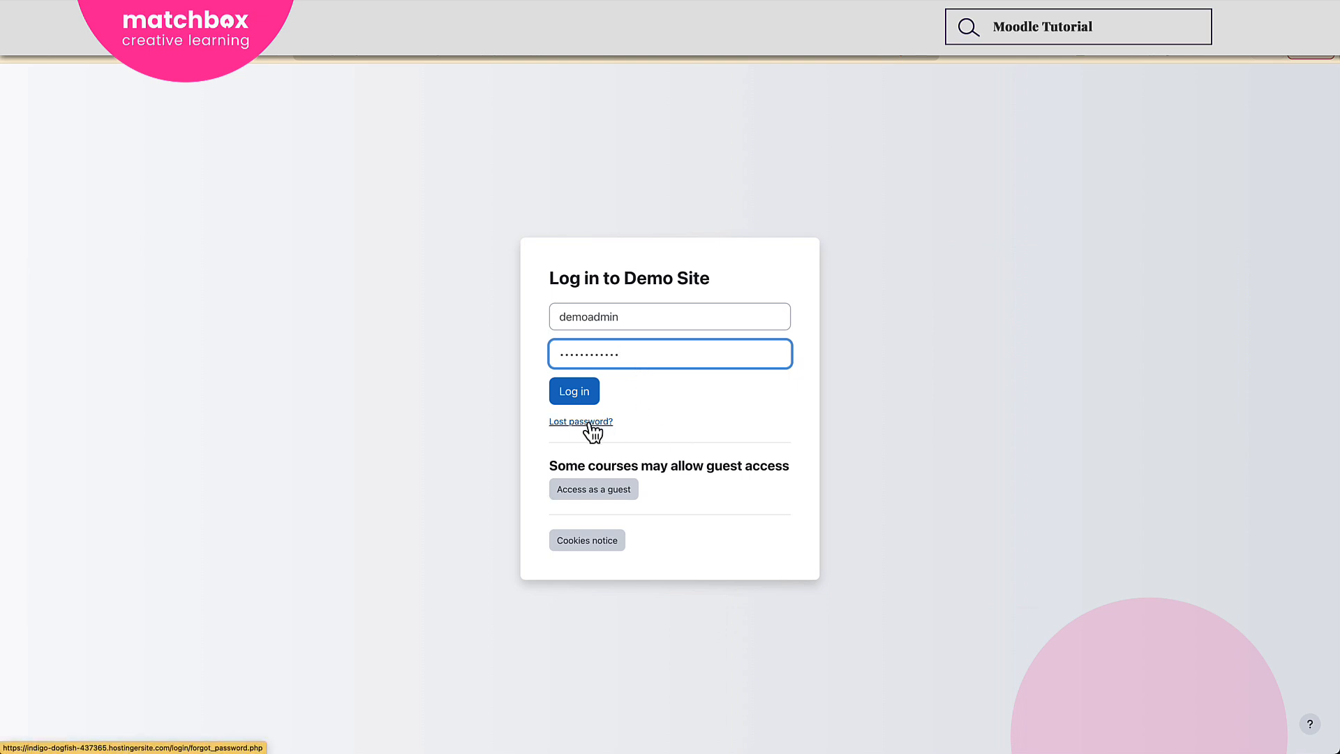
pyautogui.click(575, 396)
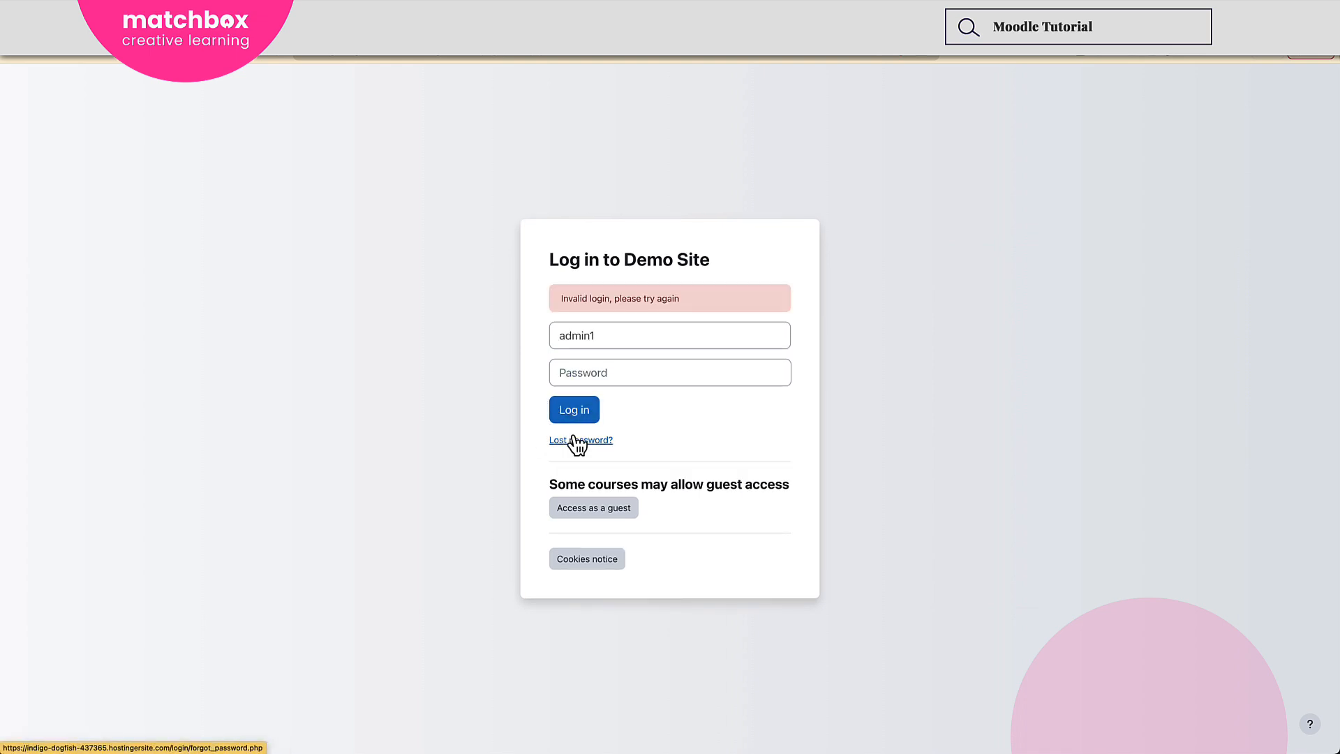
# Request a password reset using the new administrator's e-mail address and continue past the notice.
pyautogui.click(583, 441)
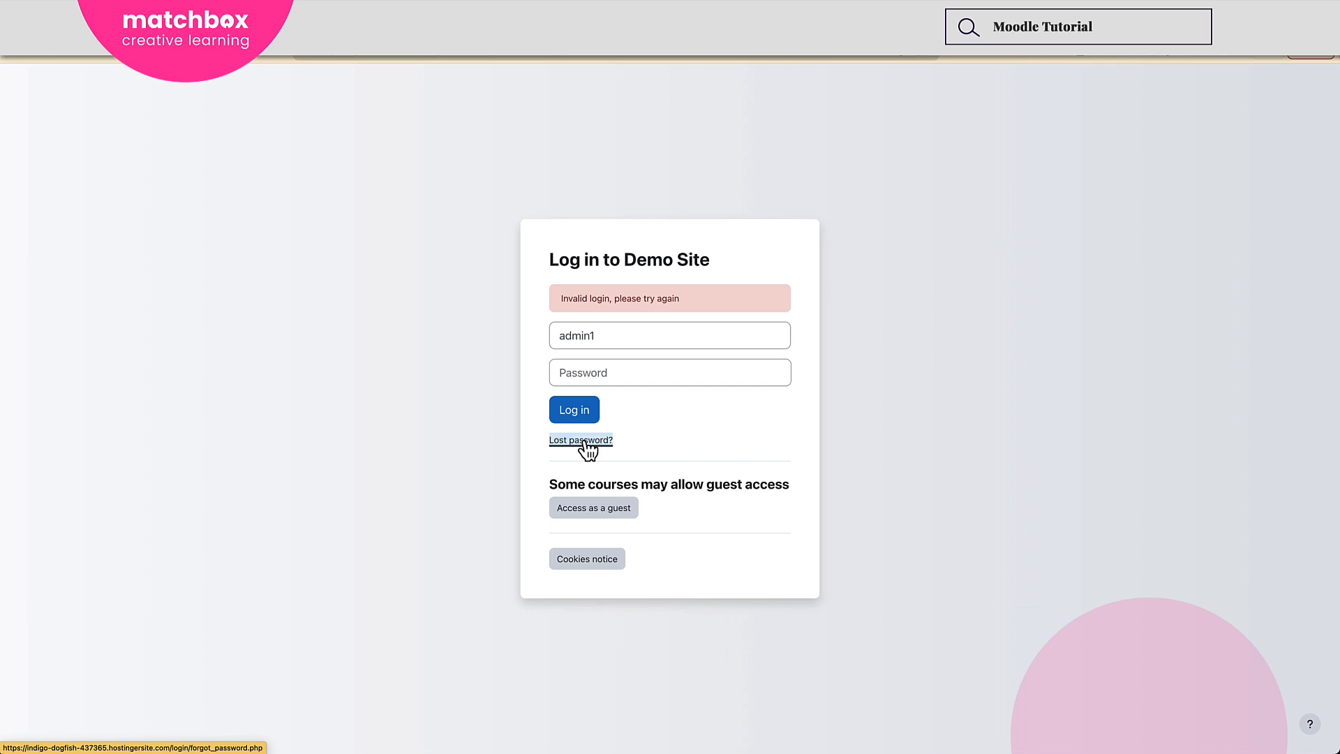
pyautogui.click(667, 695)
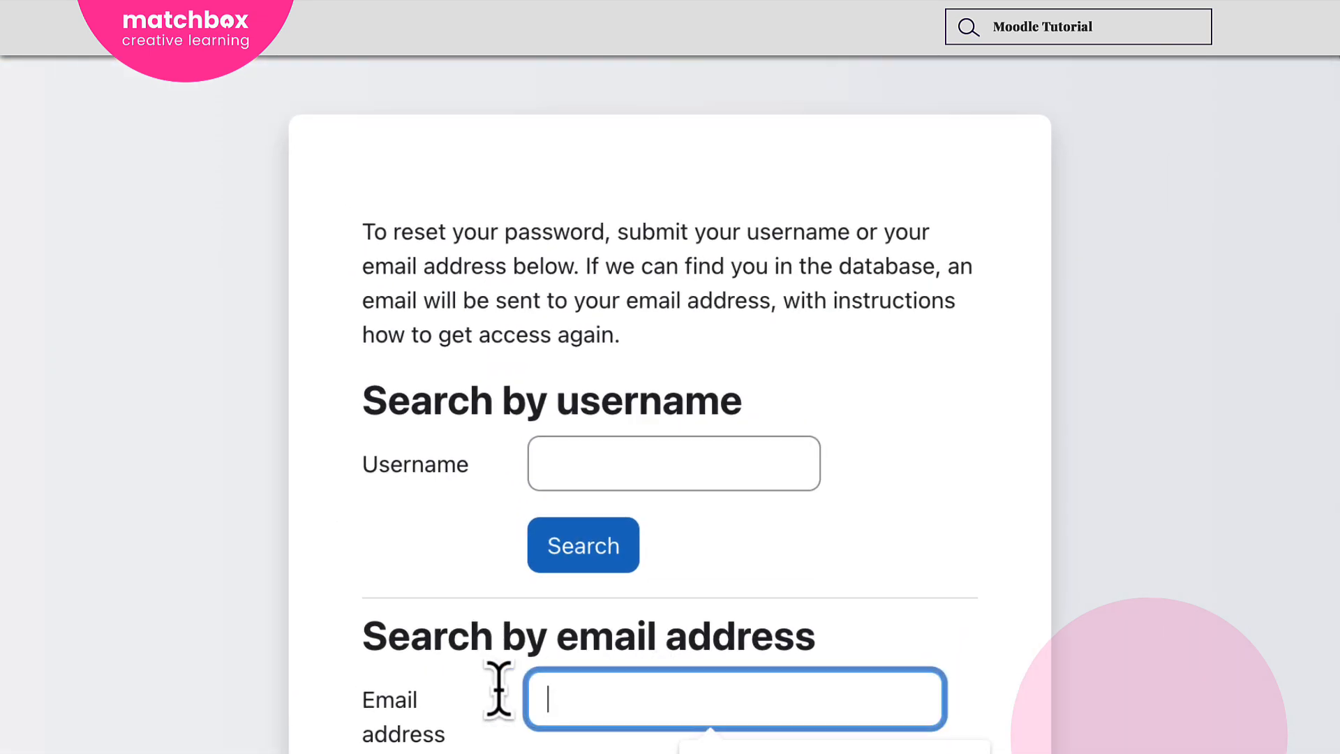
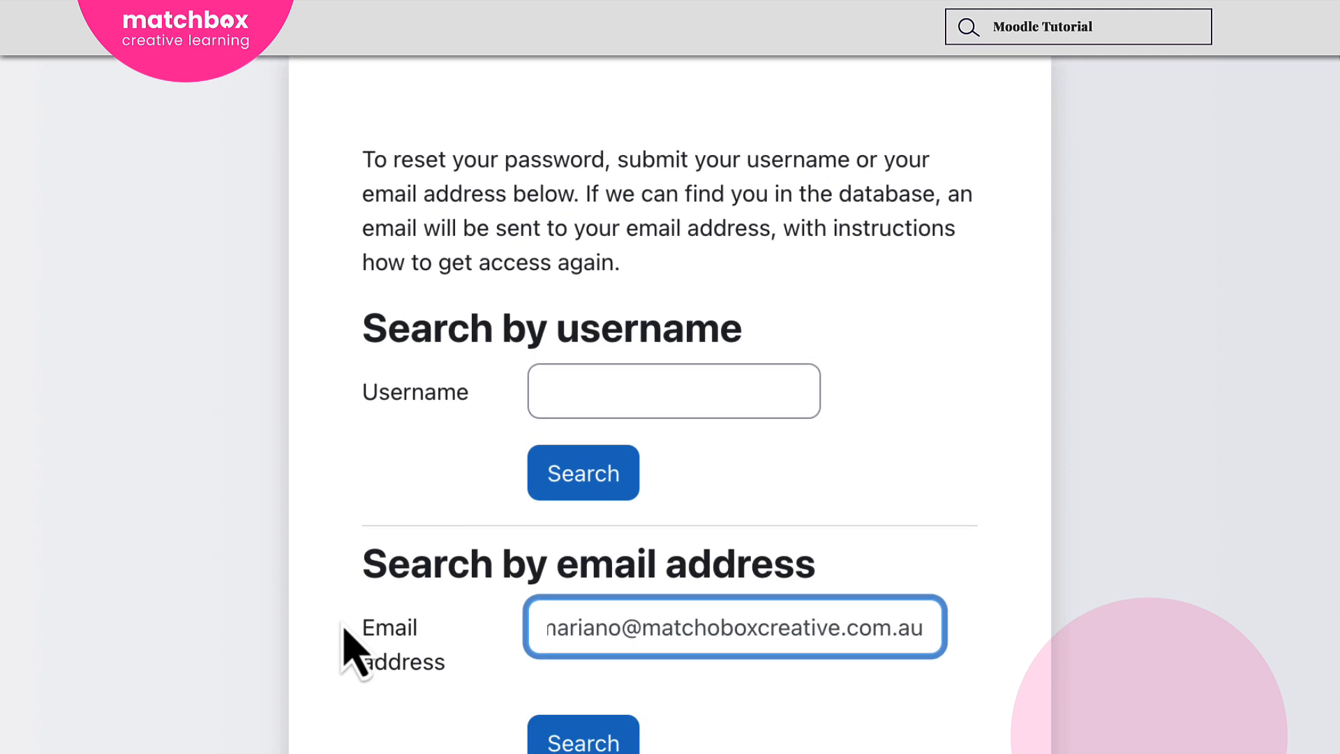
pyautogui.scroll(-2, 418, 628)
pyautogui.click(553, 638)
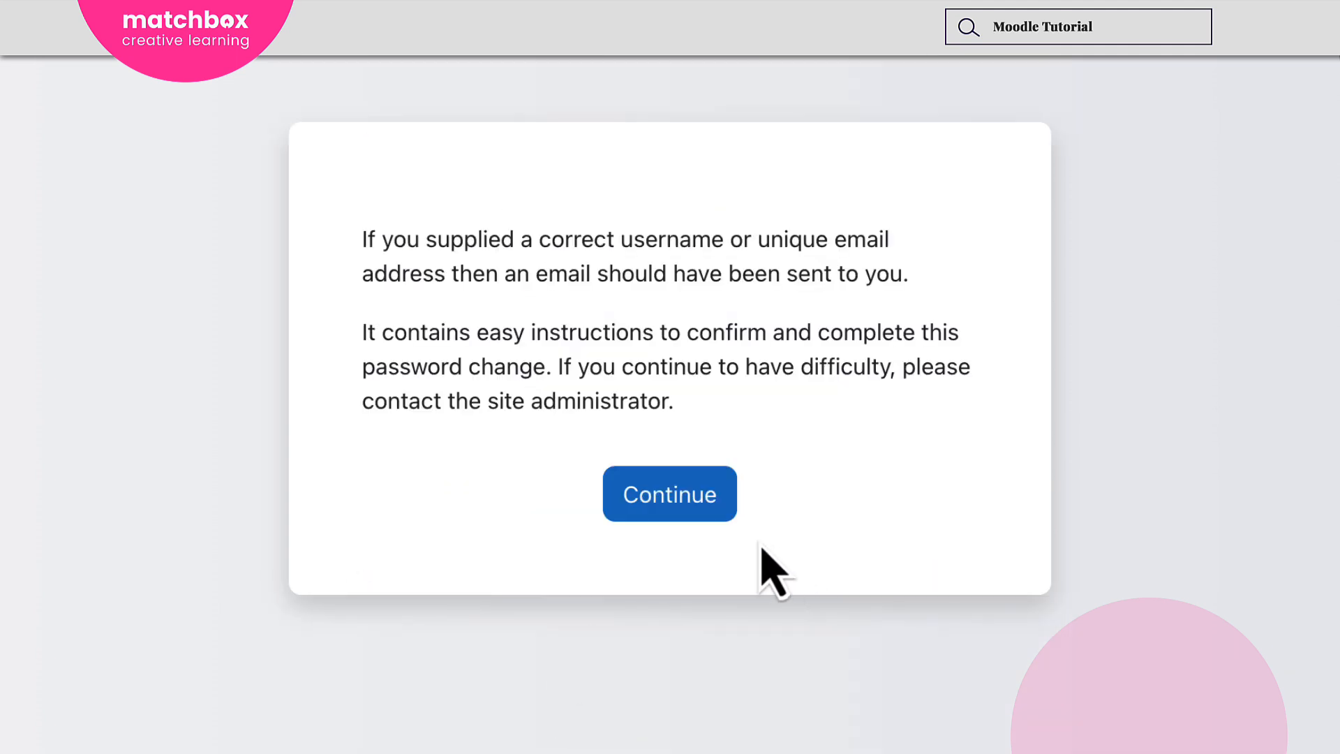
pyautogui.click(638, 512)
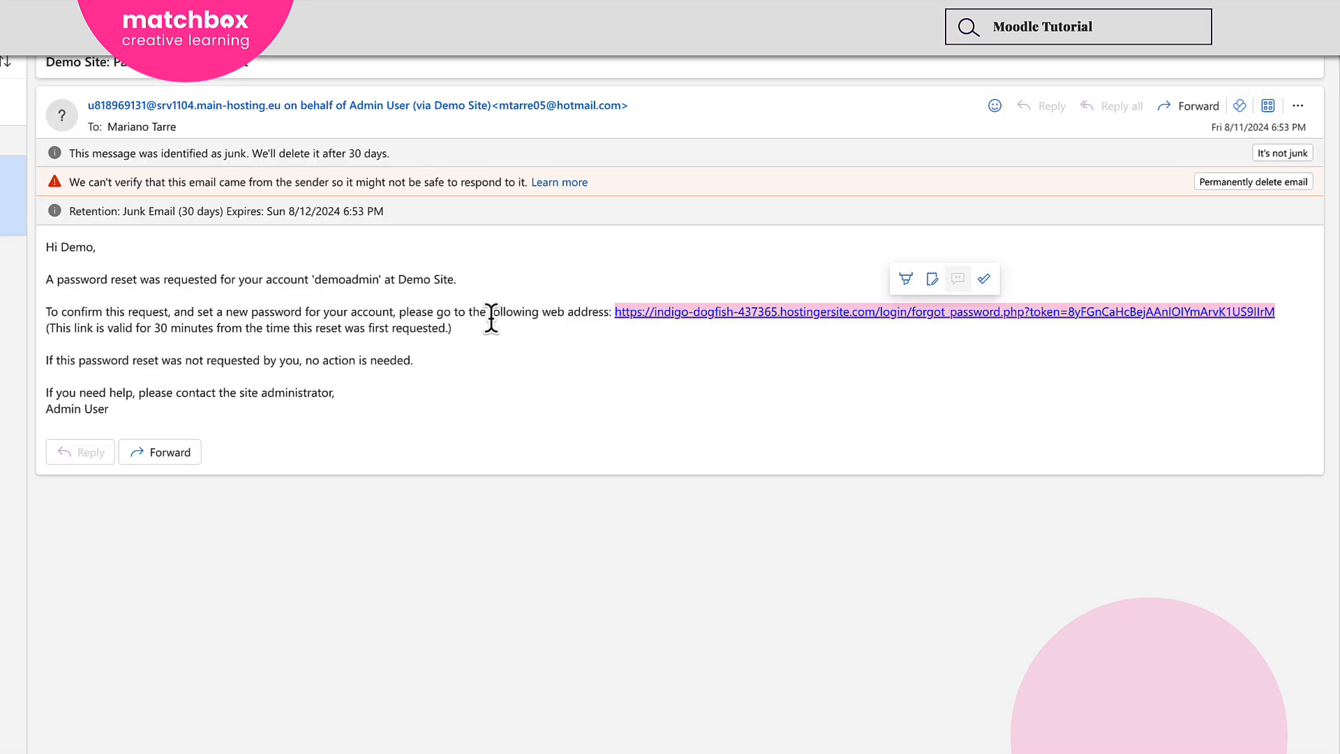
# Return to the password reset page, enter and repeat demoadmin's new password, submit it, and dismiss the browser's save-password offer.
pyautogui.hotkey('ctrl', 'Down')
pyautogui.click(744, 391)
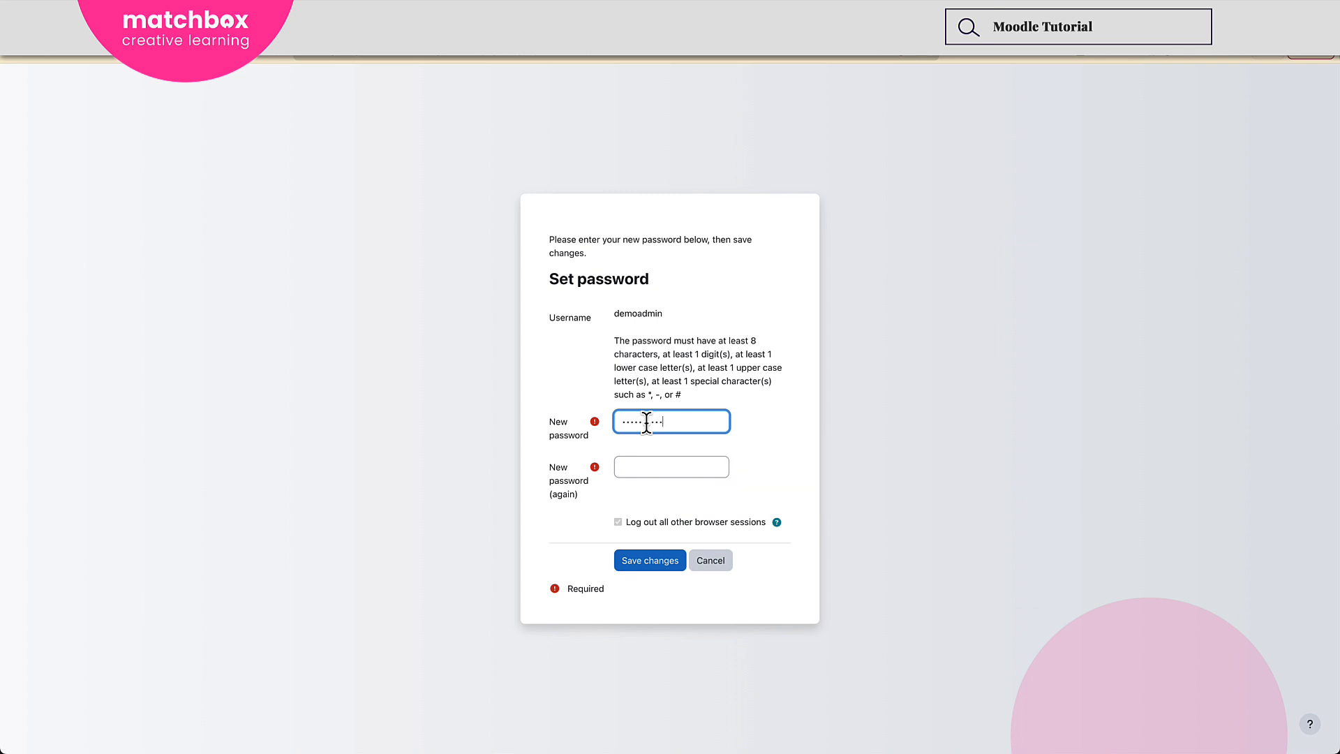
pyautogui.click(652, 462)
pyautogui.press('super+v')
pyautogui.press('Return')
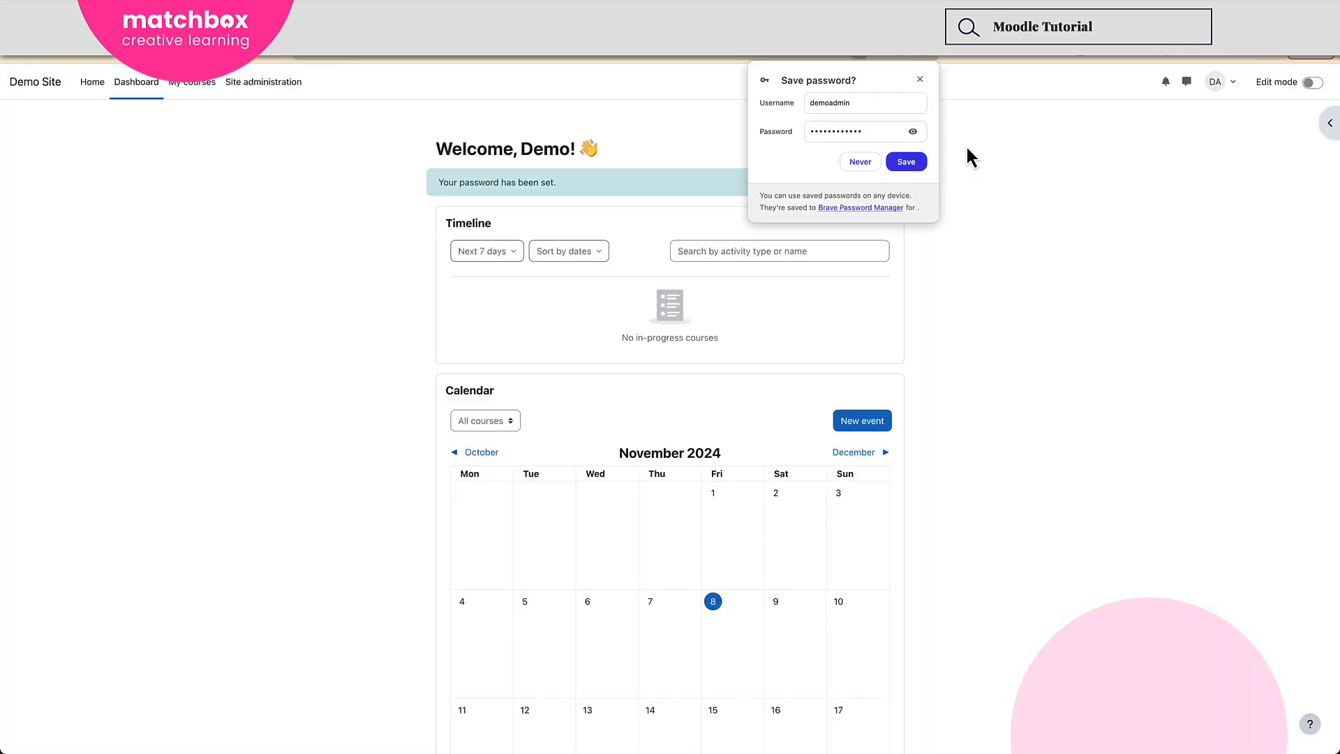
pyautogui.click(921, 85)
pyautogui.click(1091, 362)
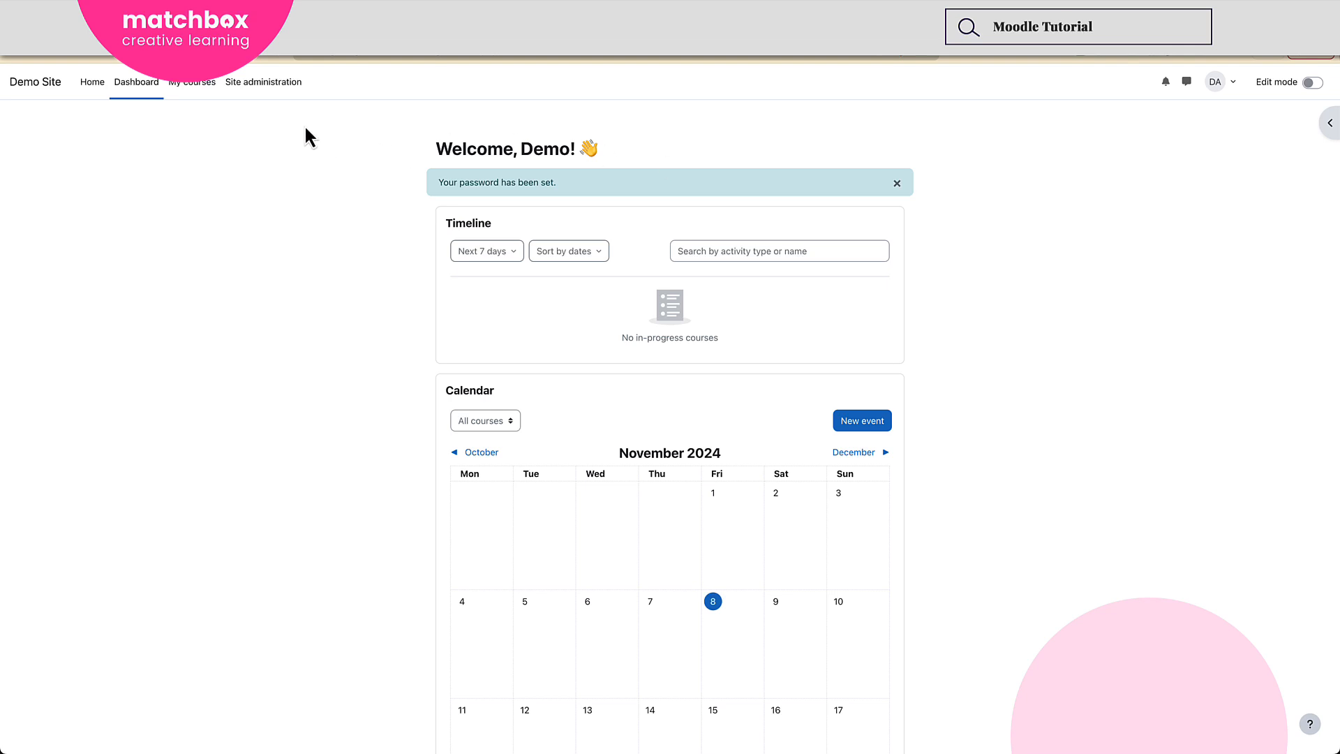
# Browse the site's list of user accounts and check the new Demo Admin entry.
pyautogui.click(261, 96)
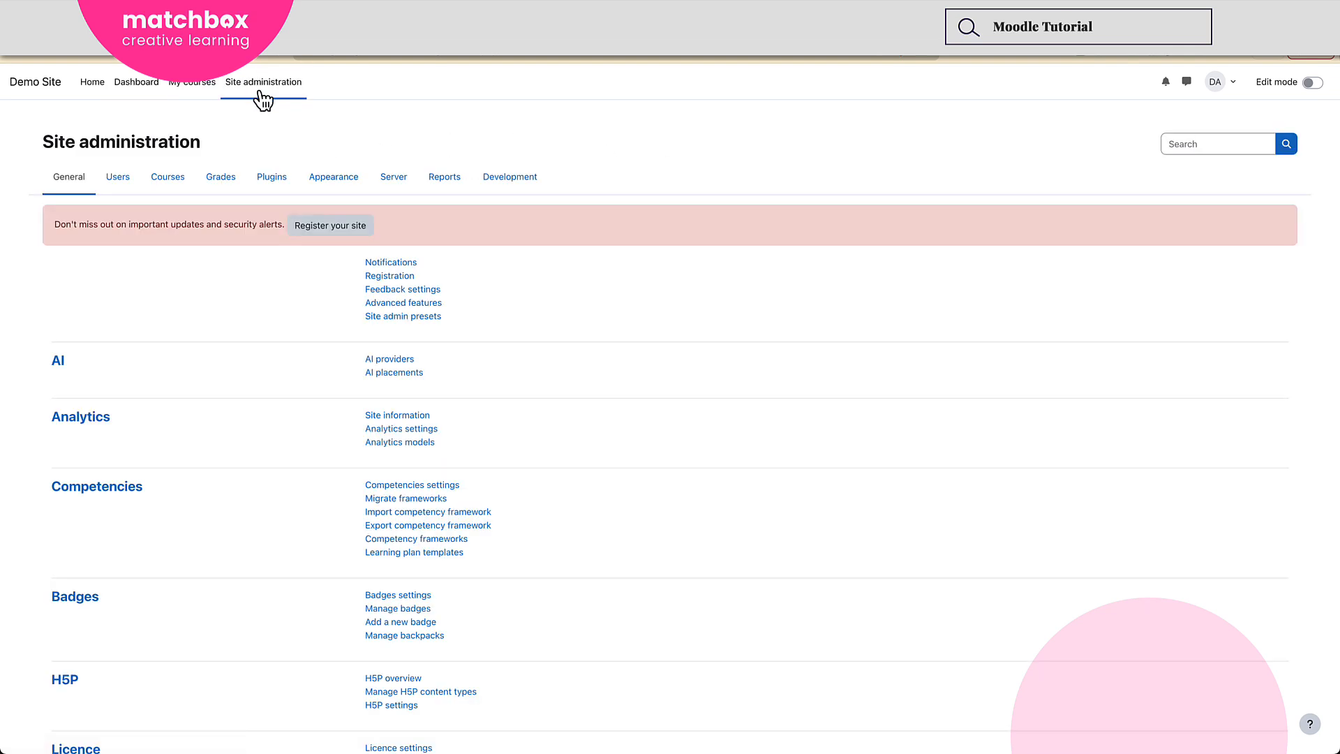
pyautogui.click(118, 180)
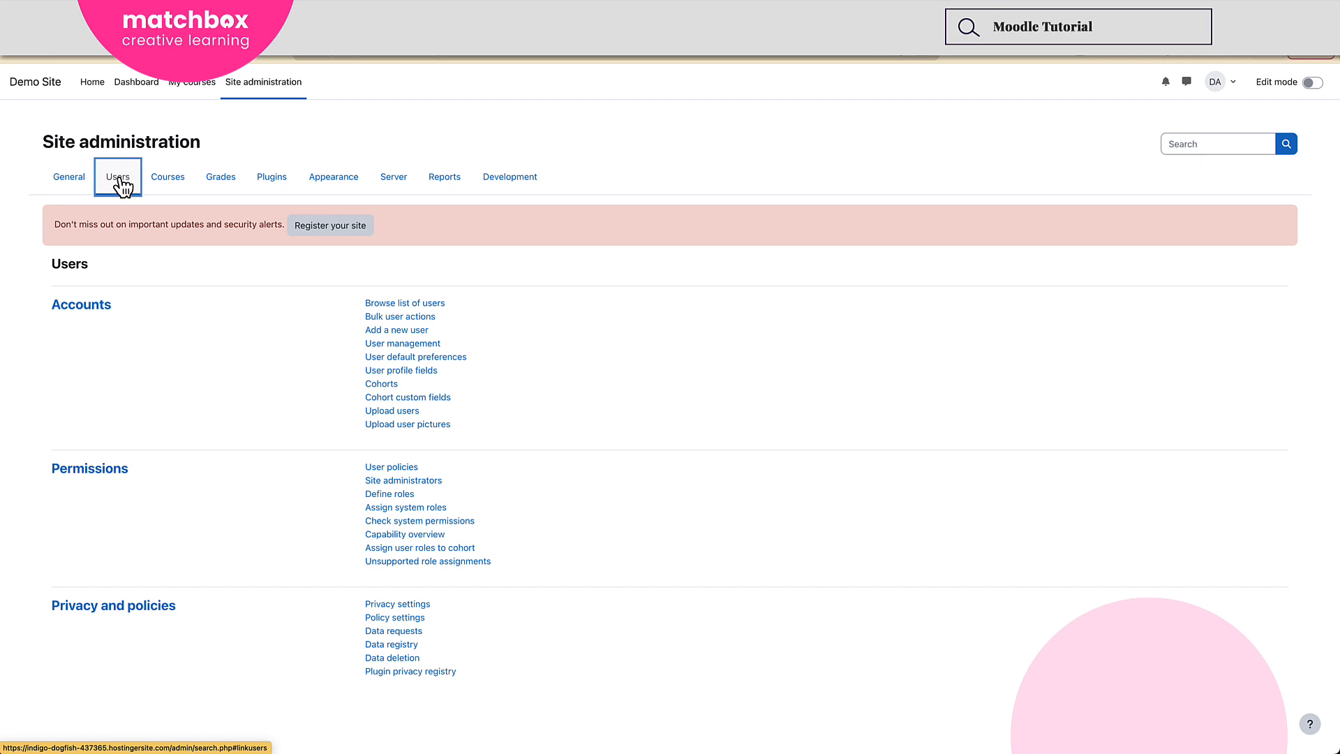
pyautogui.click(403, 307)
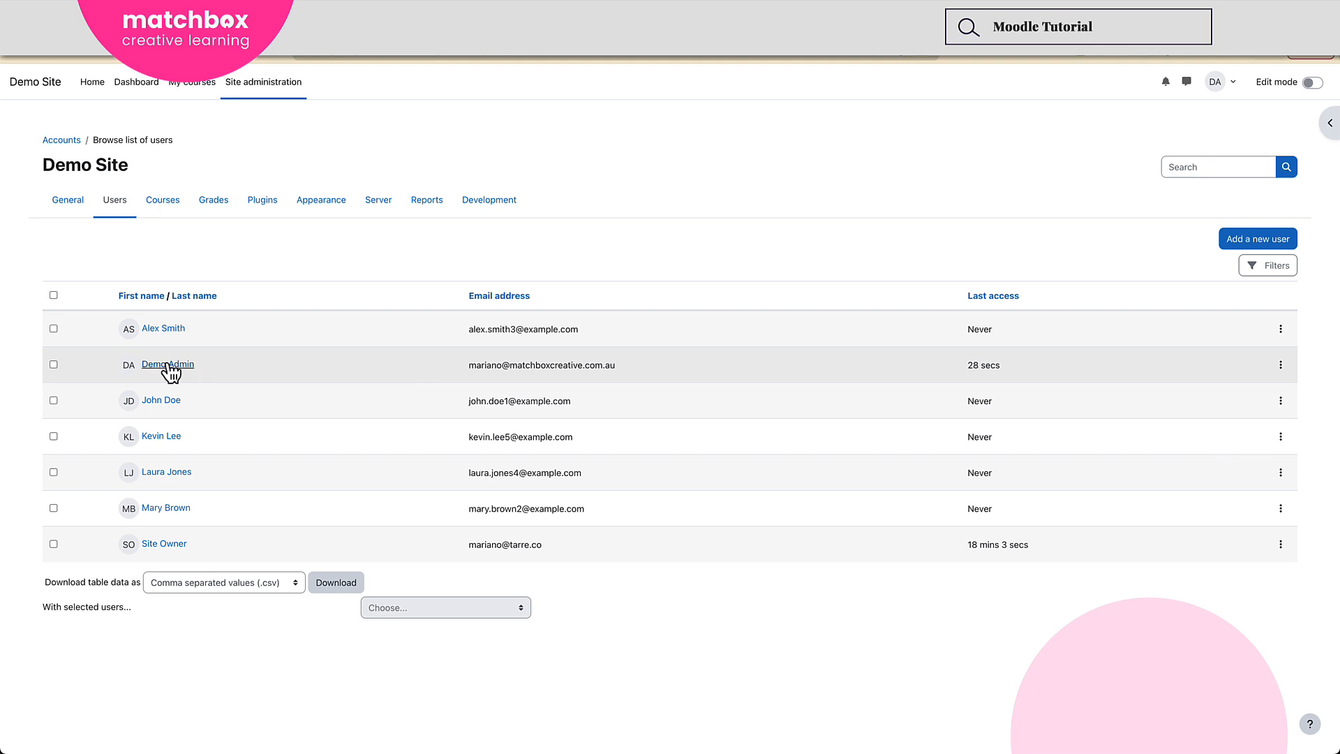
# Check the current site administrators under user permissions and read the notice about config.php.
pyautogui.click(131, 202)
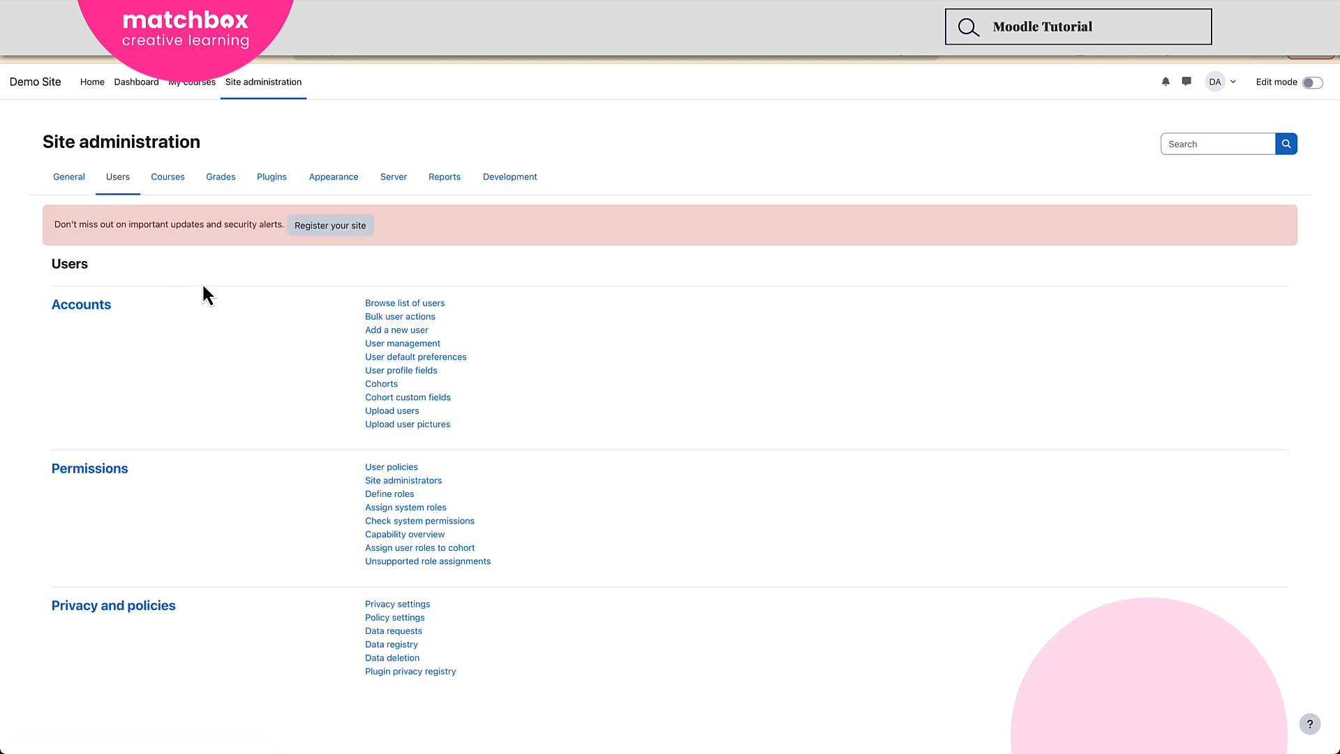
pyautogui.click(404, 482)
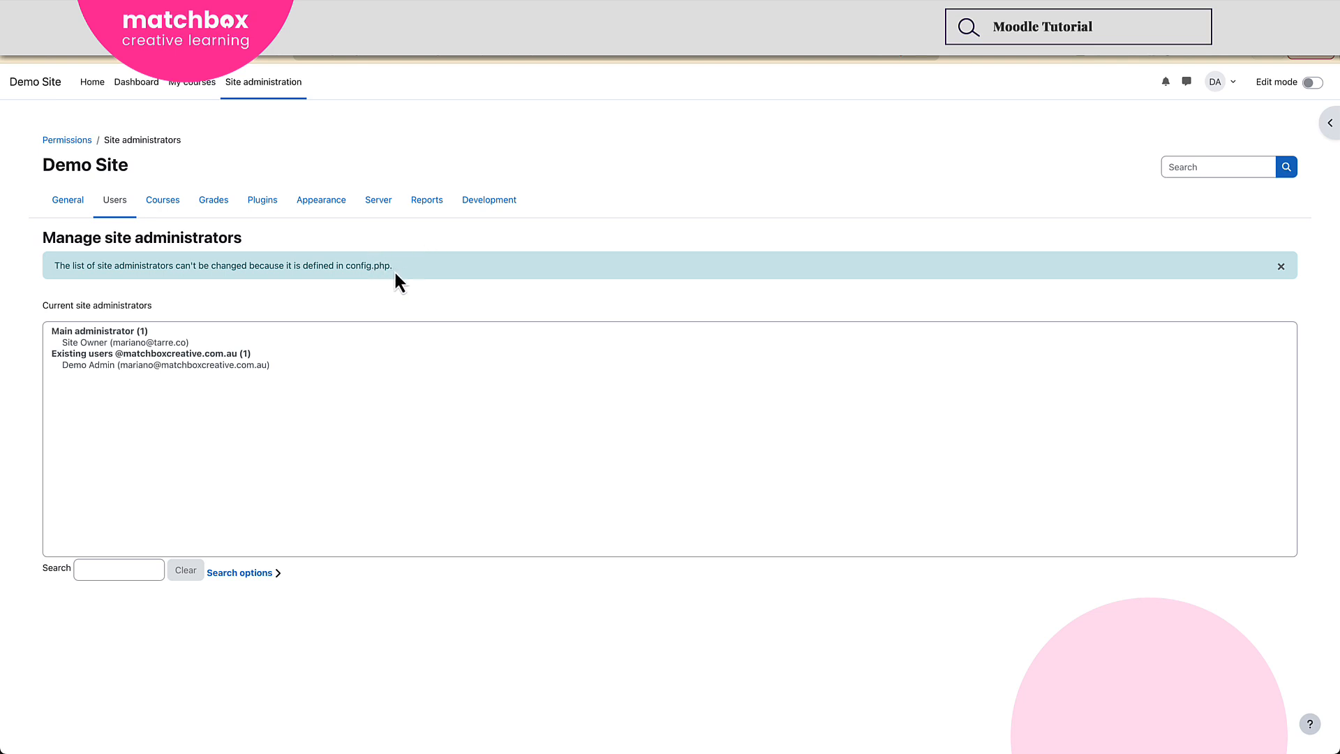
pyautogui.moveTo(394, 266); pyautogui.dragTo(64, 264)
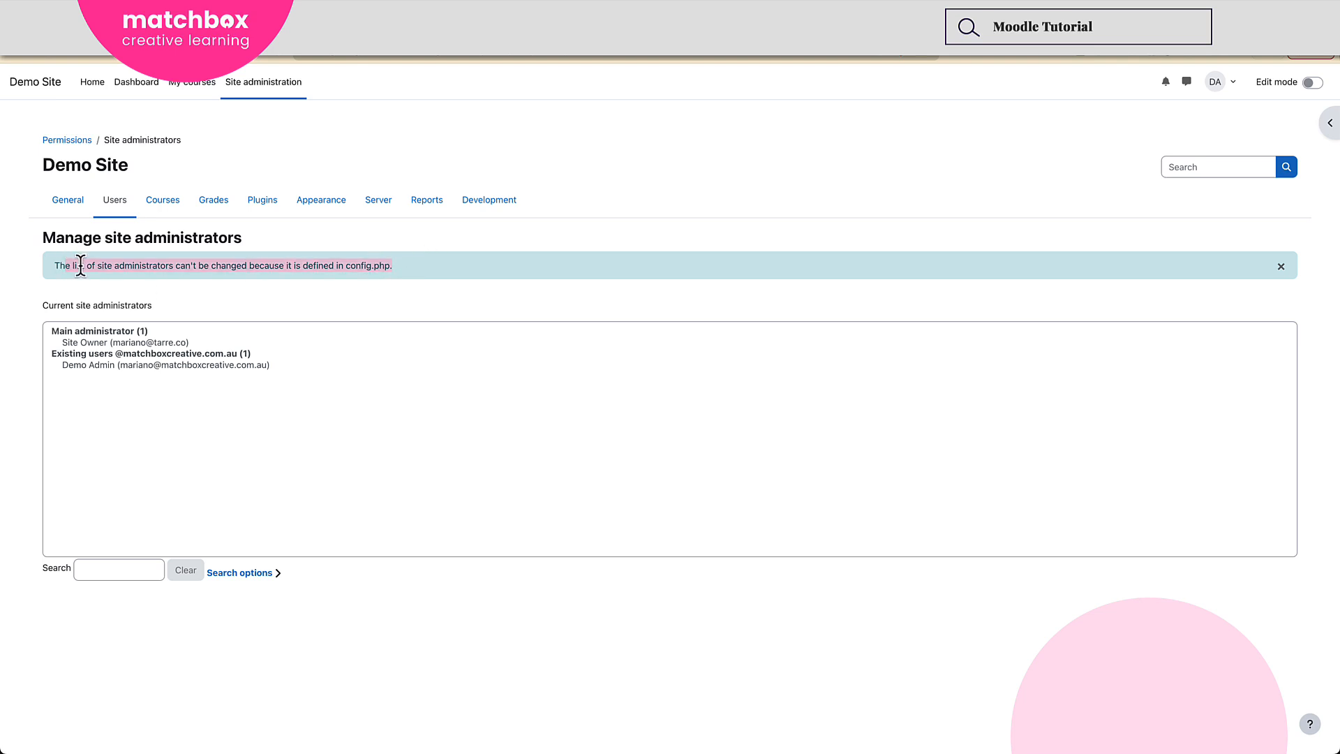
pyautogui.click(209, 284)
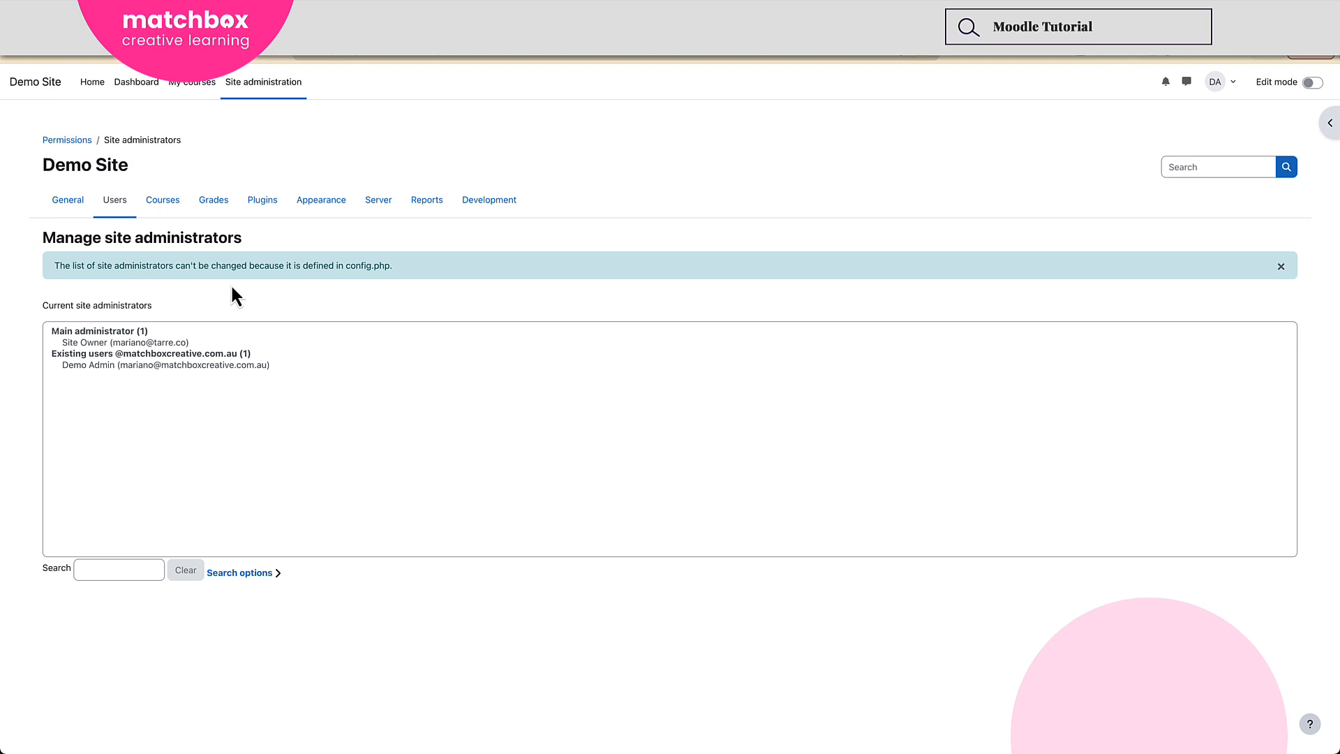
pyautogui.moveTo(395, 267); pyautogui.dragTo(344, 266)
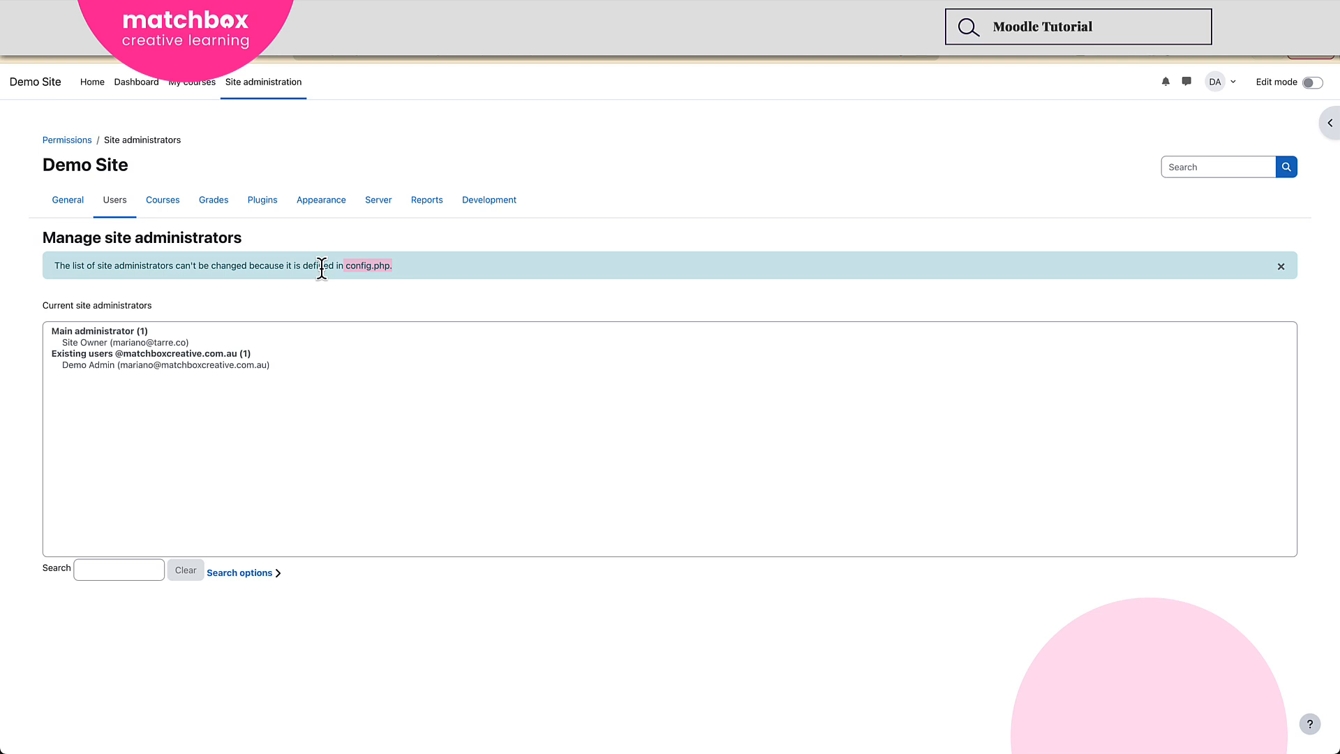